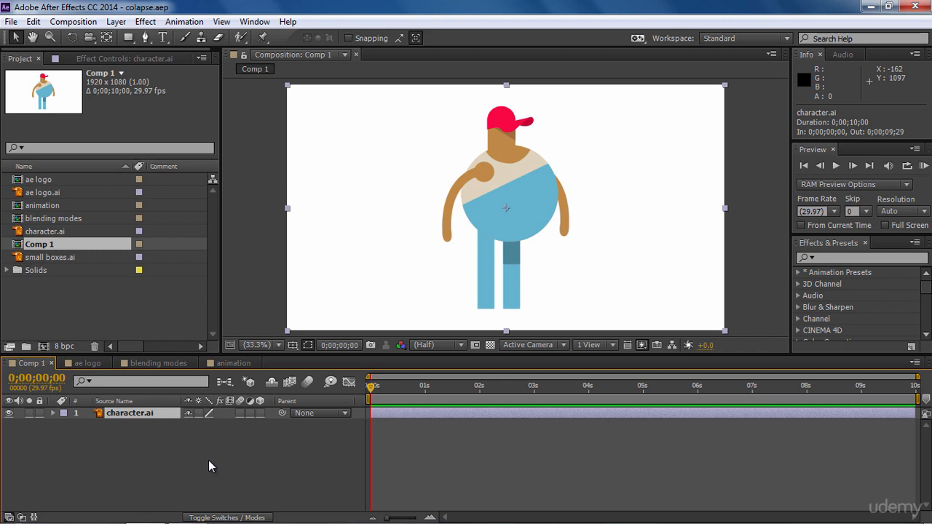
# Step: Scale the character.ai layer up to 365%, turn on its Continuously Rasterize switch, and enlarge it further
pyautogui.press('s')
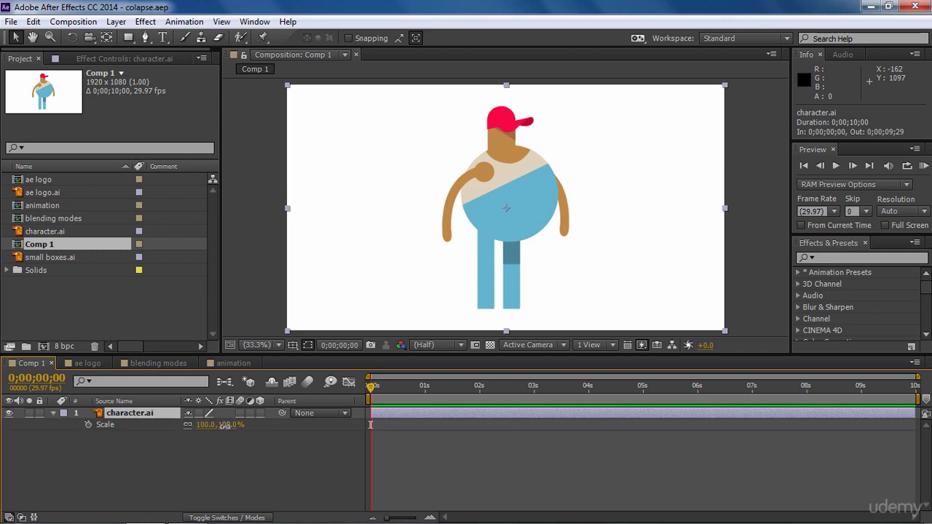
pyautogui.moveTo(218, 424); pyautogui.dragTo(349, 425)
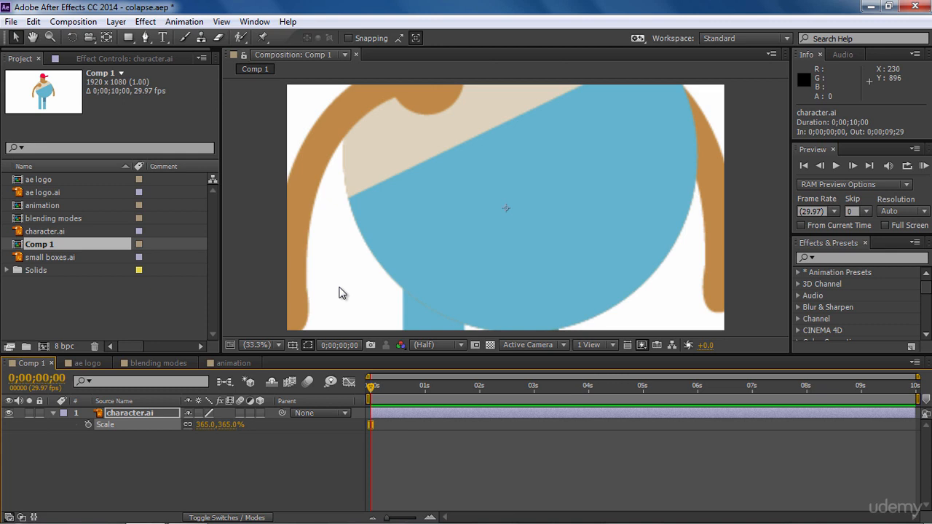
pyautogui.click(200, 413)
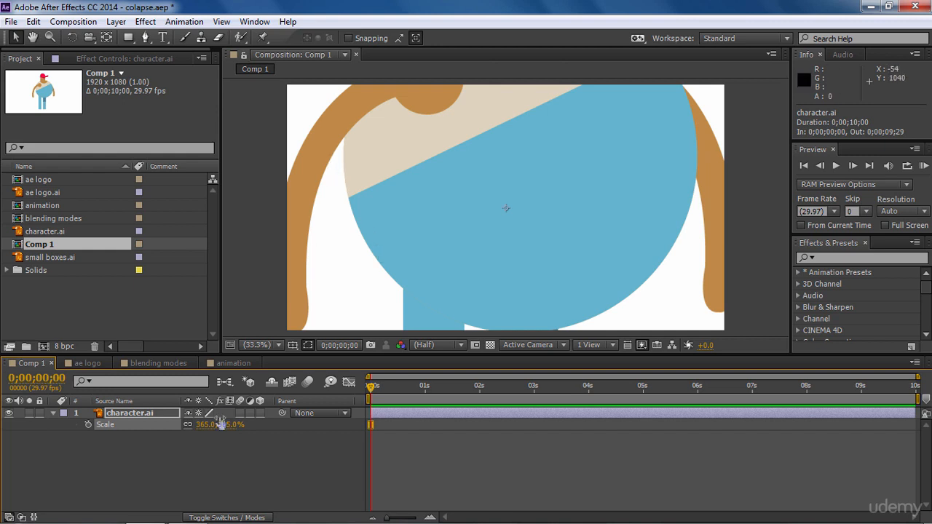
pyautogui.moveTo(201, 430)
pyautogui.mouseDown()
pyautogui.moveTo(251, 430)
pyautogui.moveTo(162, 425)
pyautogui.moveTo(254, 425)
pyautogui.moveTo(215, 421)
pyautogui.mouseUp()
# Step: Reset the transform of the character.ai layer
pyautogui.rightClick(151, 415)
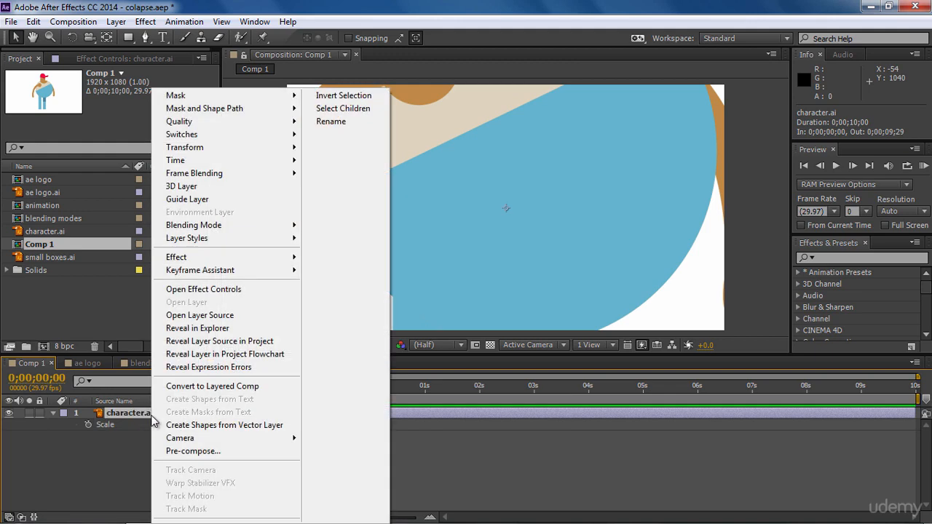
pyautogui.moveTo(241, 147)
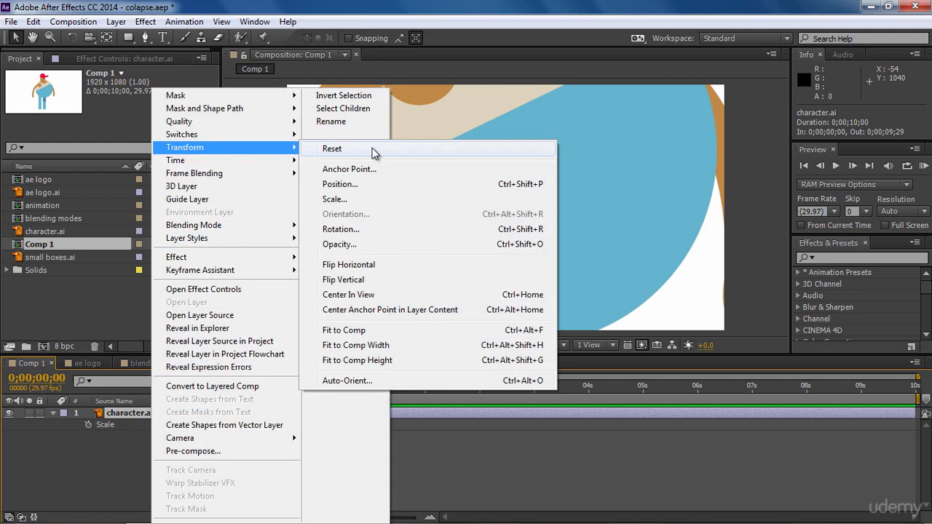
pyautogui.click(369, 149)
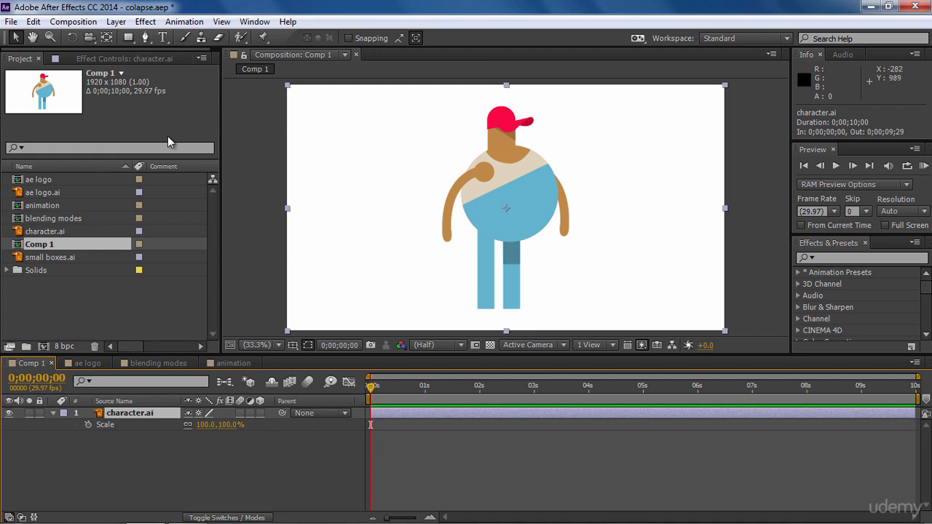
# Step: Pre-compose the character.ai layer as "character Comp", moving all attributes into the new composition
pyautogui.click(117, 22)
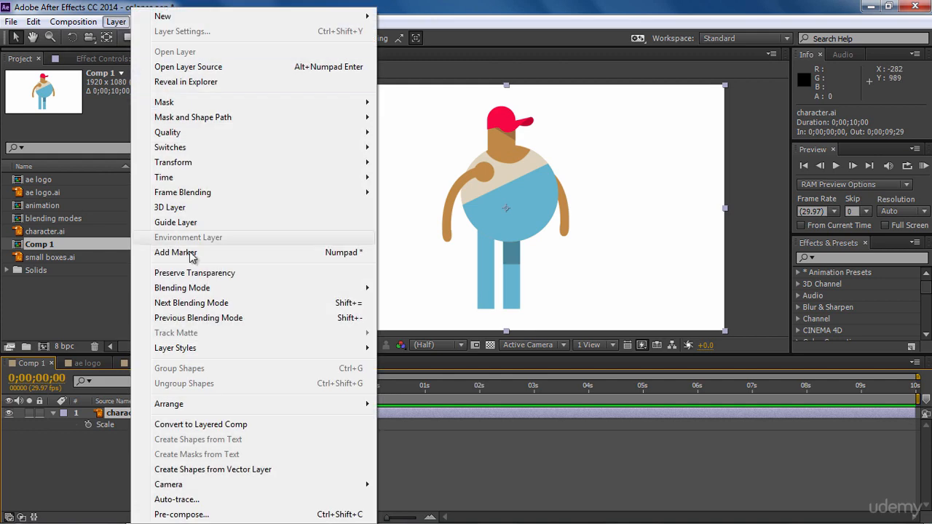
pyautogui.click(186, 514)
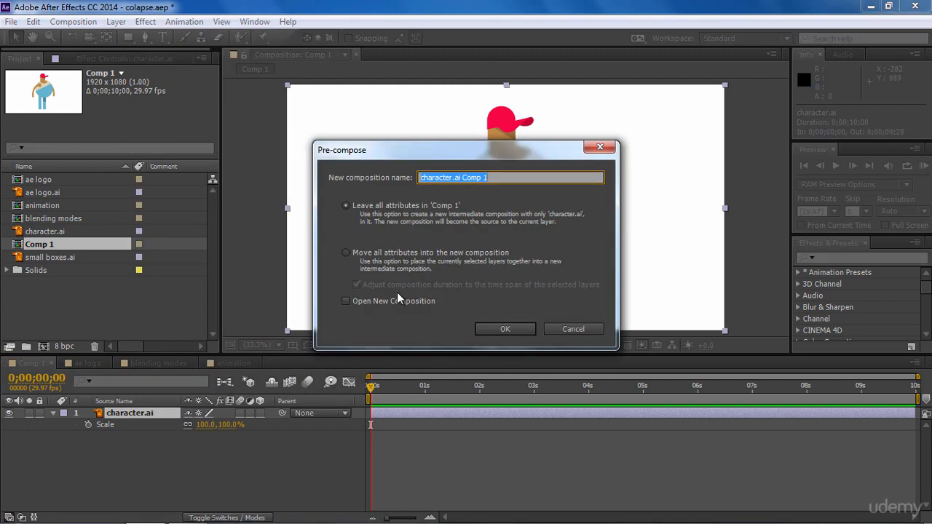
pyautogui.click(460, 178)
pyautogui.press('BackSpace')
pyautogui.press('BackSpace')
pyautogui.press('BackSpace')
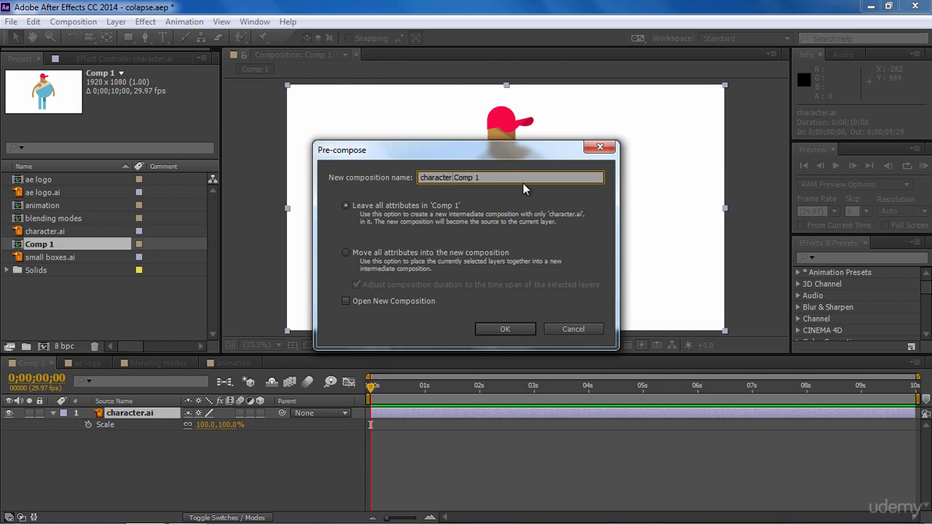
pyautogui.press('End')
pyautogui.press('BackSpace')
pyautogui.click(434, 256)
pyautogui.click(487, 325)
# Step: Scale the character Comp layer in Comp 1 to 300% and turn on its Collapse Transformations switch
pyautogui.press('s')
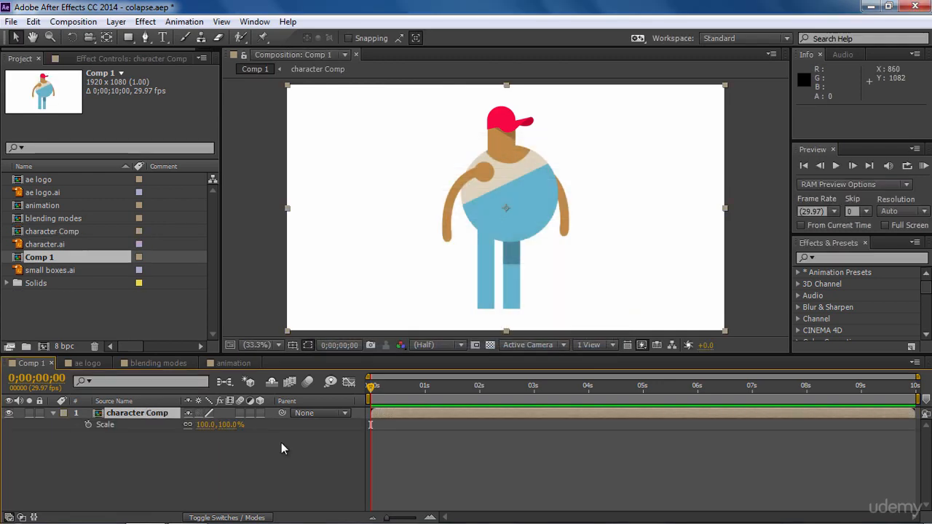
pyautogui.moveTo(230, 424); pyautogui.dragTo(366, 422)
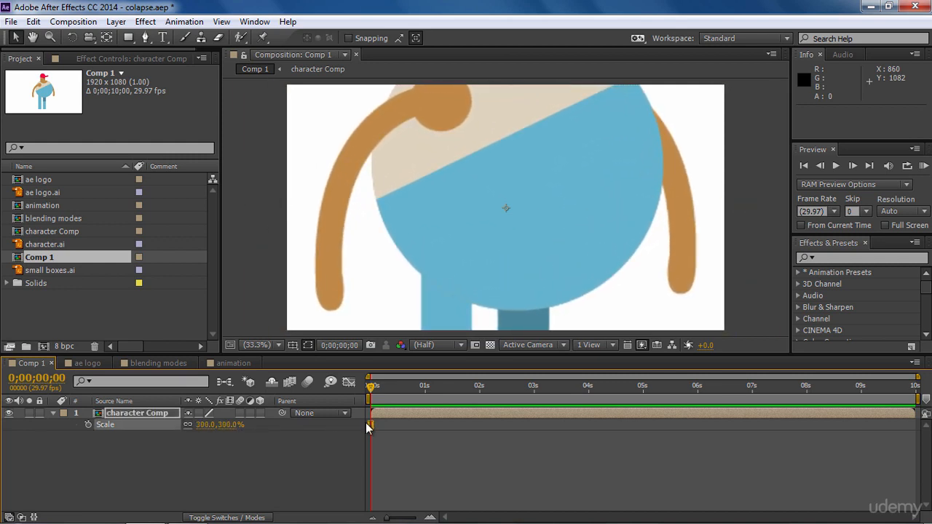
pyautogui.doubleClick(172, 415)
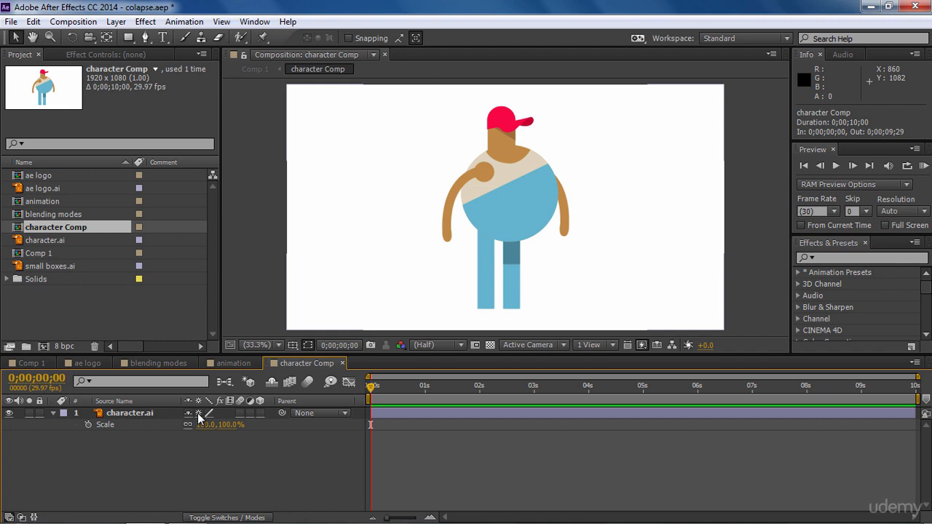
pyautogui.click(44, 364)
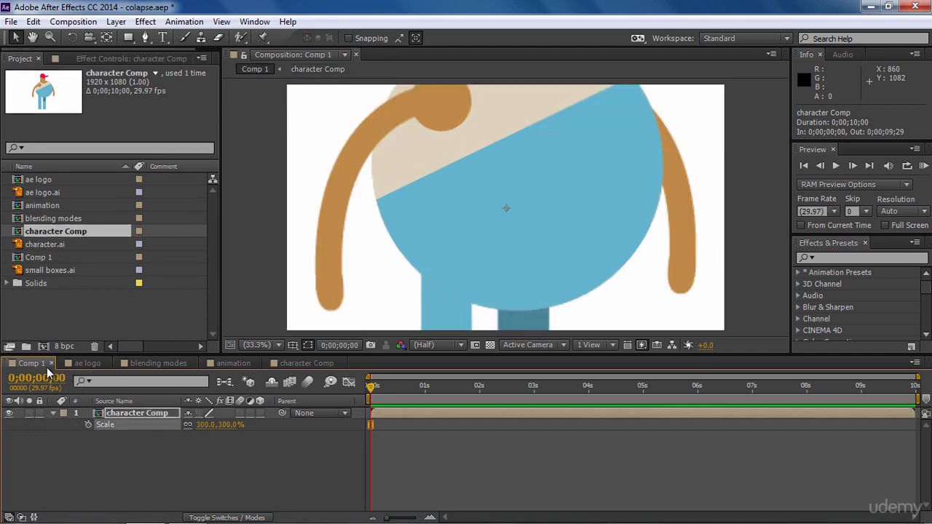
pyautogui.click(198, 413)
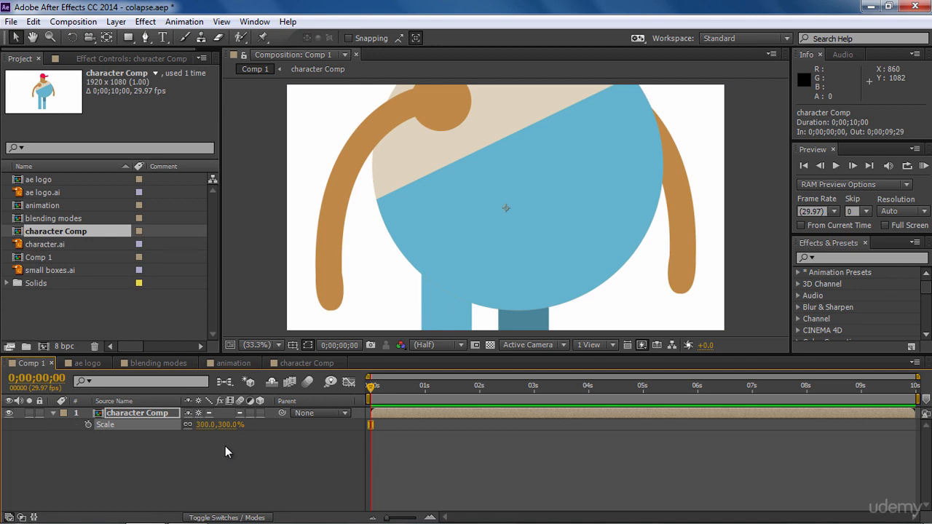
# Step: Reset the transform of the character Comp layer
pyautogui.rightClick(162, 417)
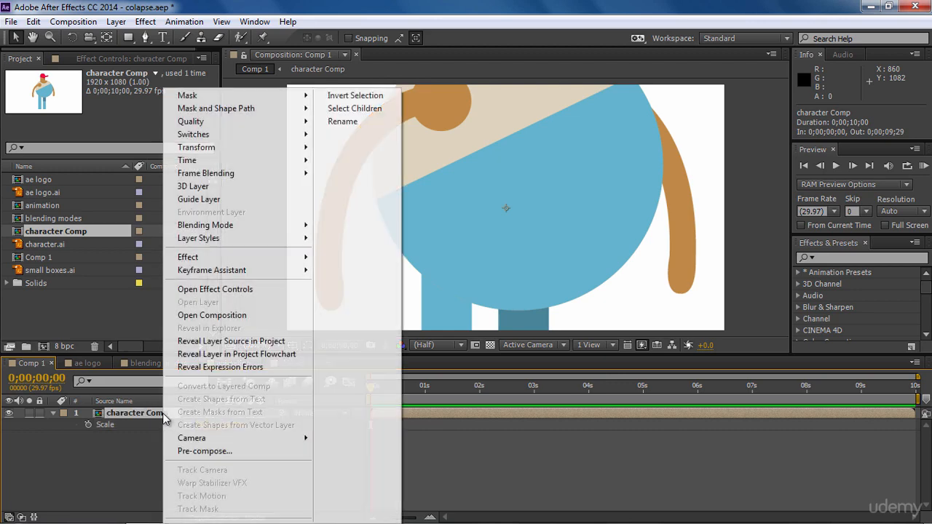
pyautogui.moveTo(212, 147)
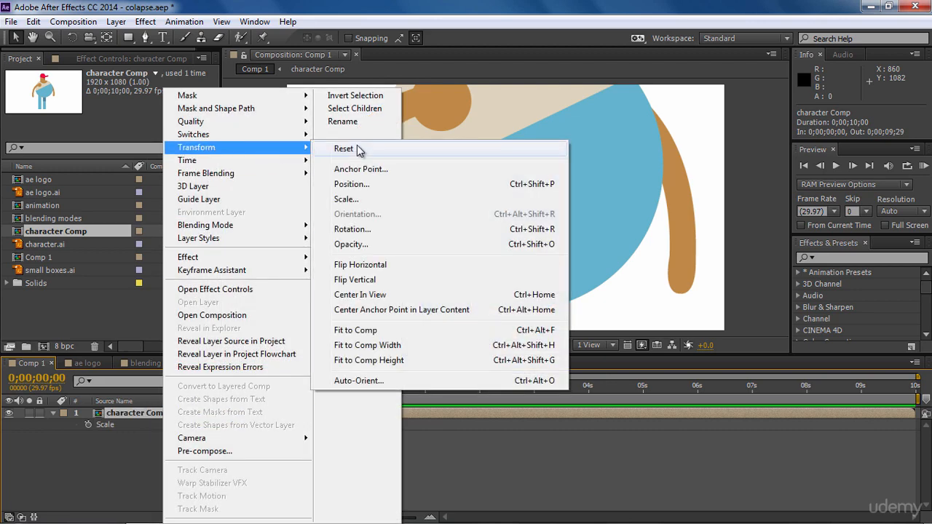
pyautogui.click(351, 147)
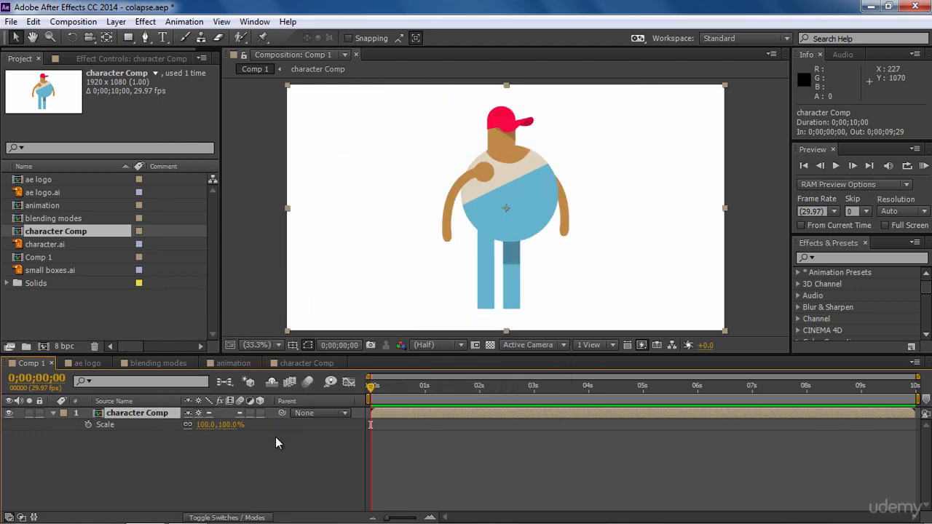
# Step: Open the ae logo composition and inspect the 3D switches of its ae logo.ai layers
pyautogui.click(85, 363)
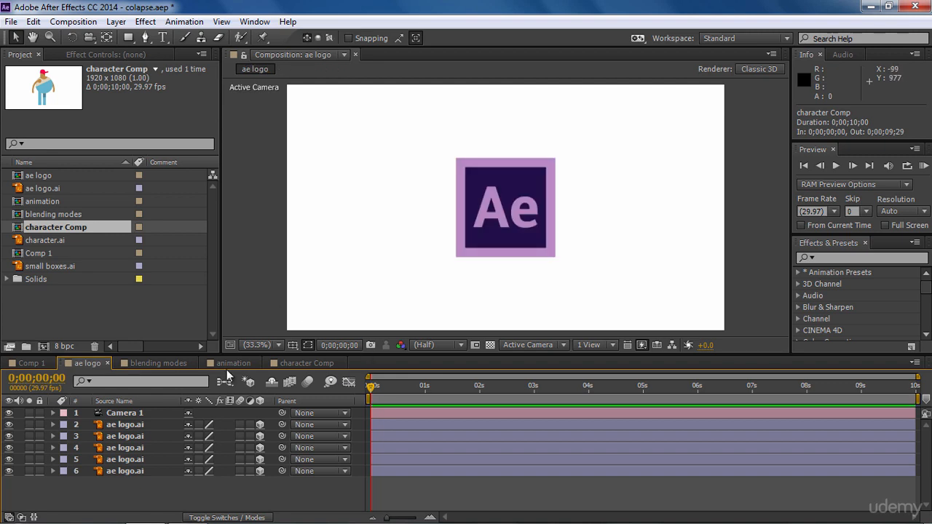
pyautogui.click(159, 421)
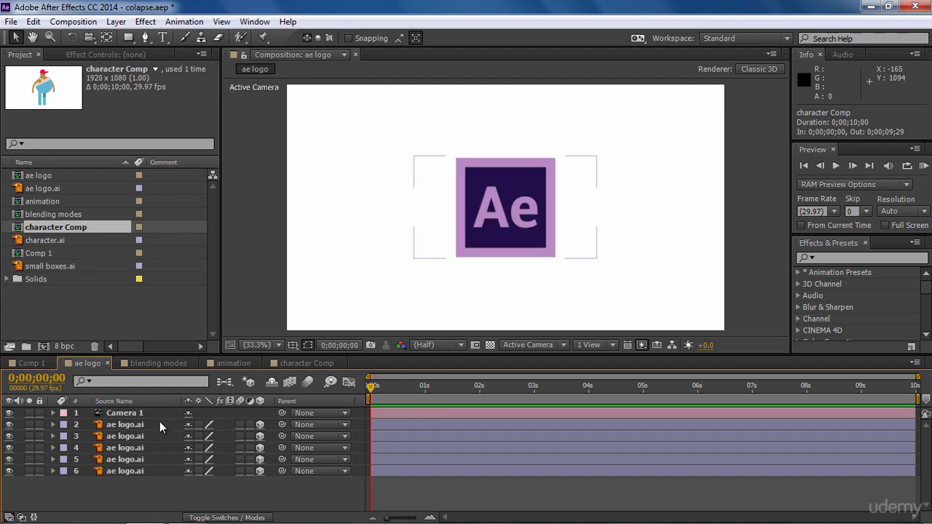
pyautogui.click(159, 422)
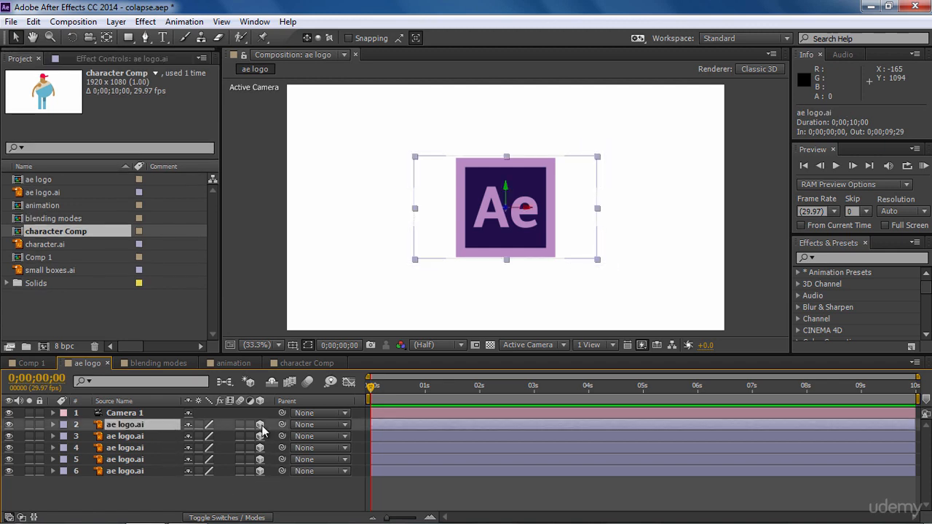
pyautogui.click(267, 488)
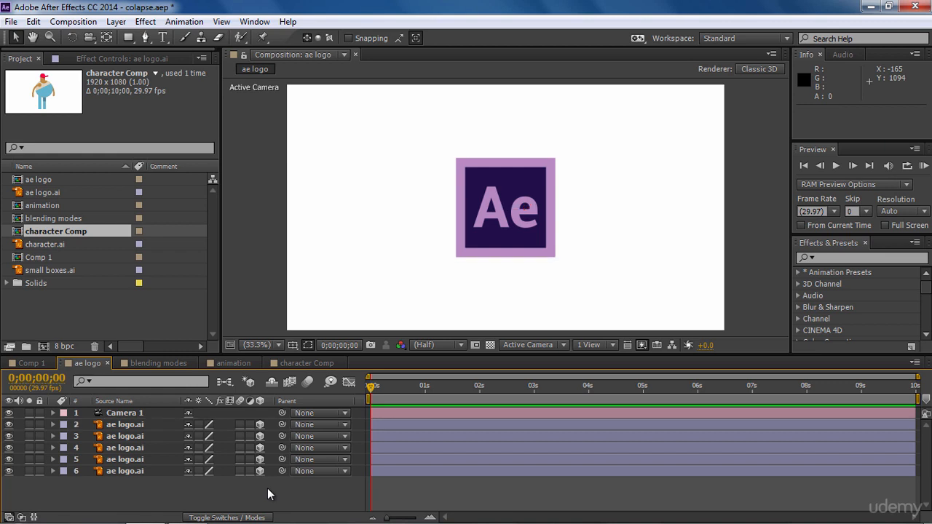
# Step: Orbit Camera 1 to an angled view of the stacked logos, with its position at about -818, -576, -1644
pyautogui.click(133, 414)
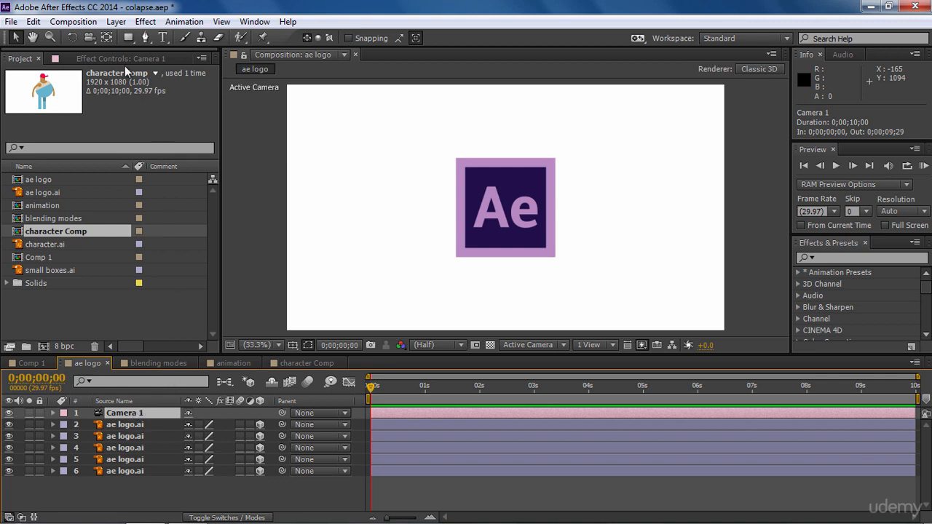
pyautogui.click(93, 41)
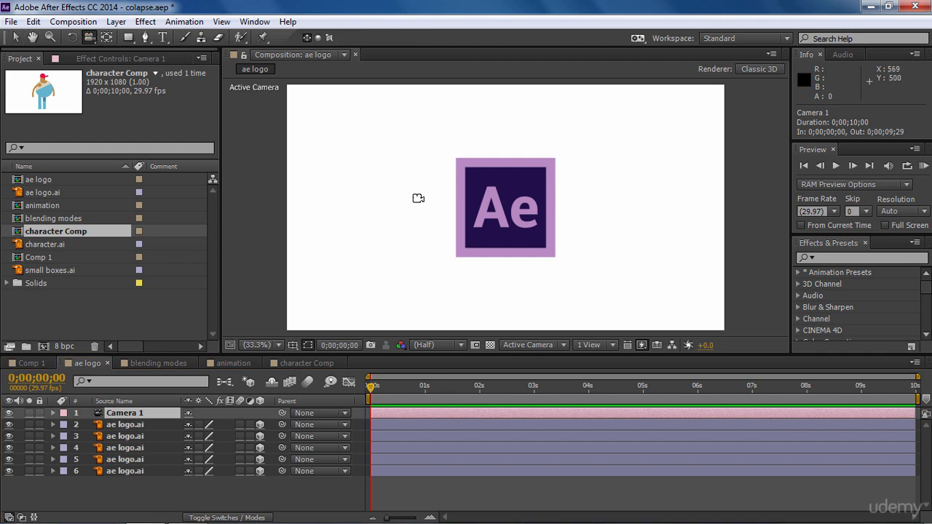
pyautogui.moveTo(417, 182); pyautogui.dragTo(459, 209)
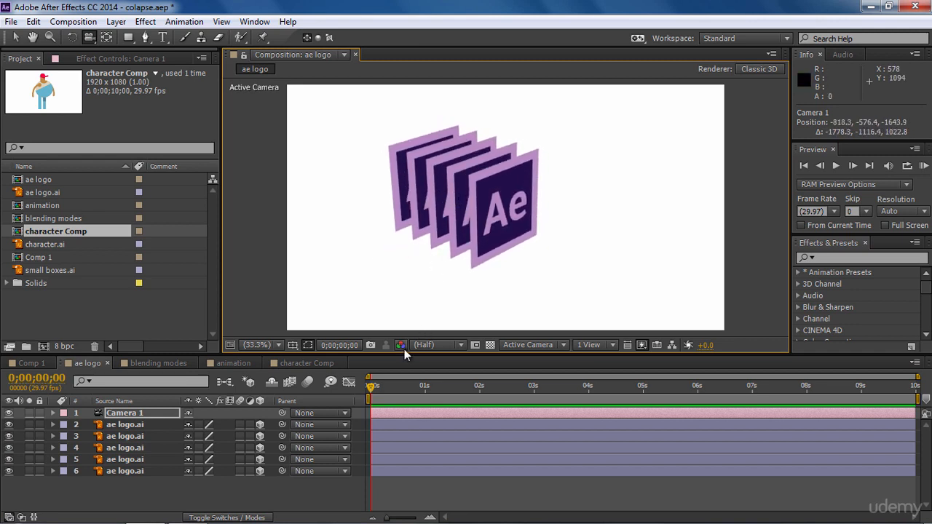
pyautogui.press('v')
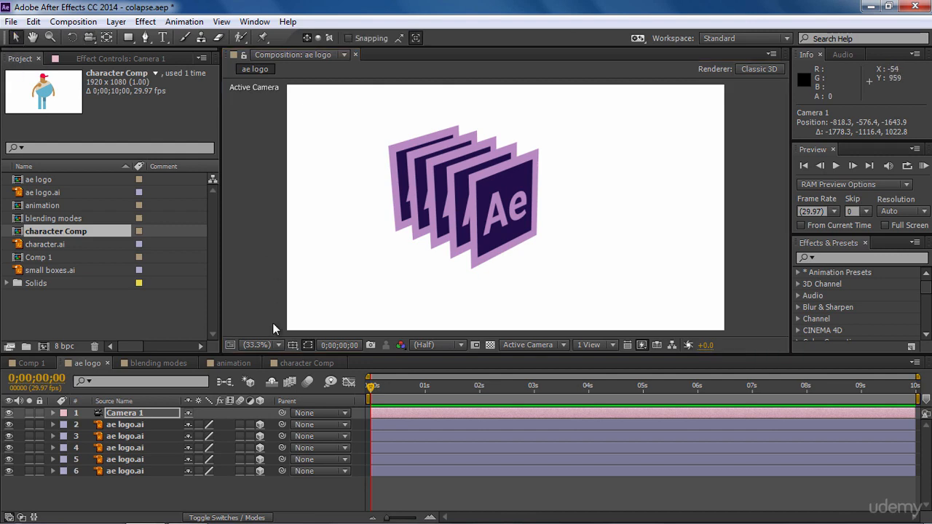
# Step: Pre-compose Camera 1 and all five ae logo.ai layers into a new composition named "ae logo camera"
pyautogui.click(168, 412)
pyautogui.keyDown('shift'); pyautogui.click(163, 474); pyautogui.keyUp('shift')
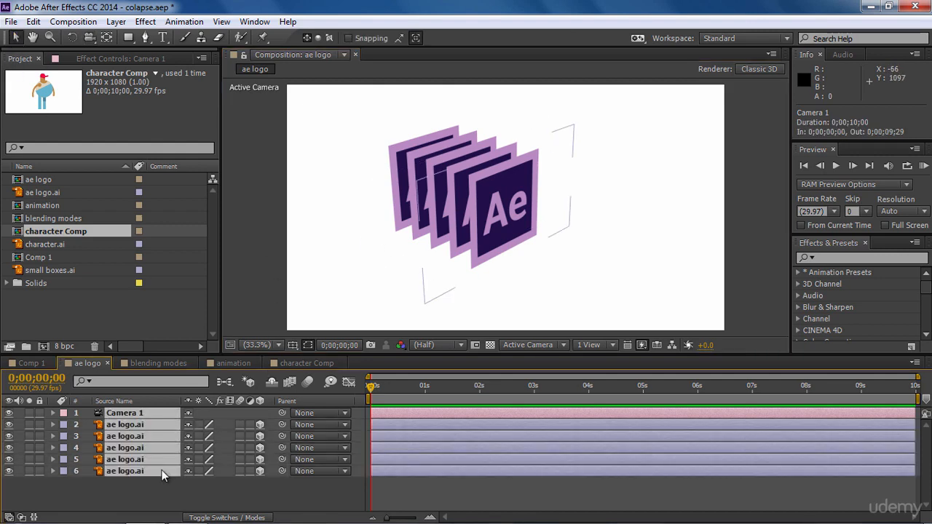
pyautogui.click(113, 23)
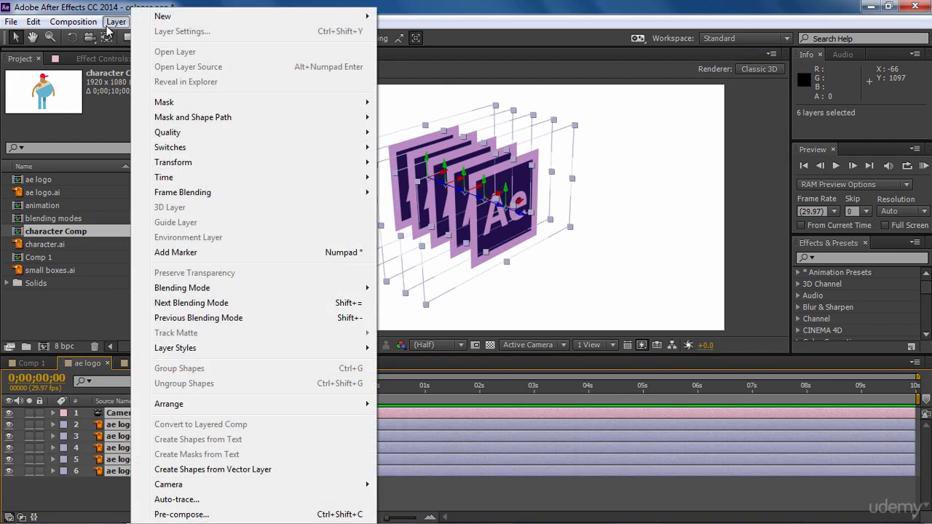
pyautogui.click(219, 514)
pyautogui.write('a')
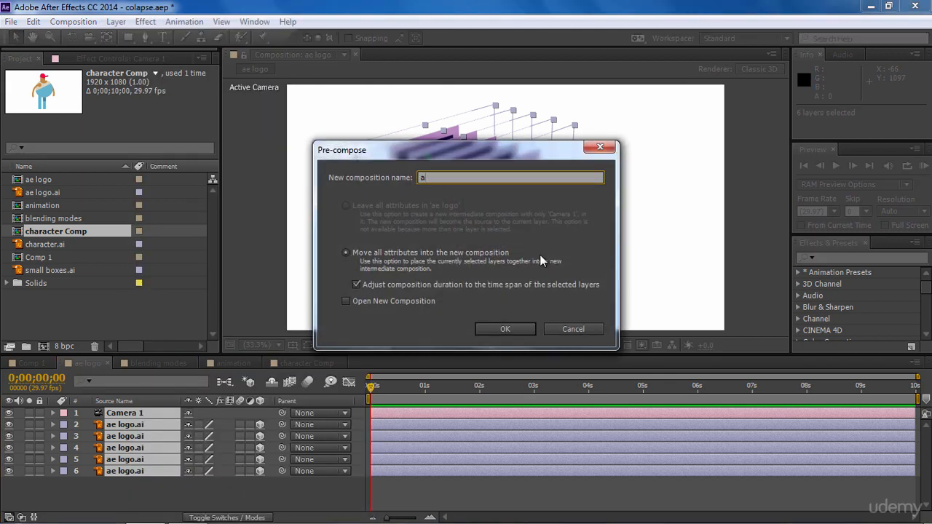
pyautogui.write('e logo camera')
pyautogui.click(510, 331)
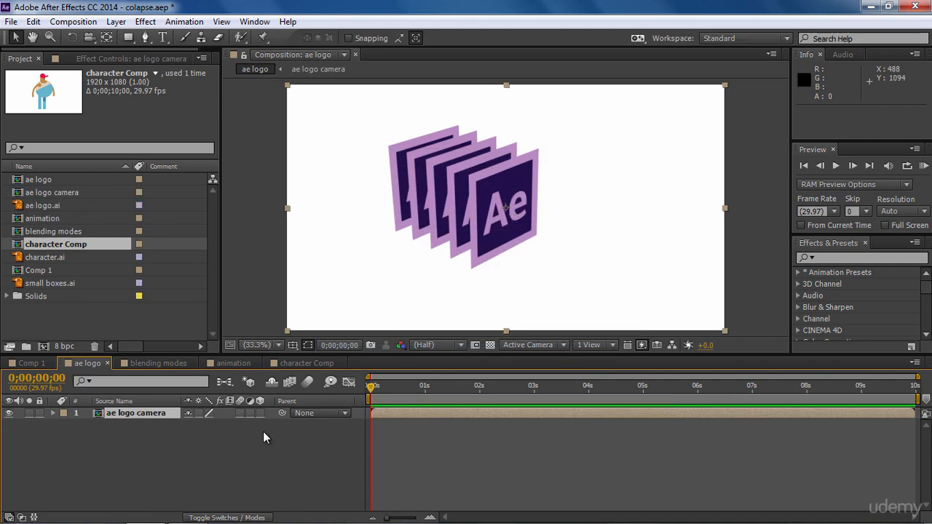
# Step: Make the ae logo camera layer 3D and rotate it to -31° on X and 16° on Y
pyautogui.click(260, 412)
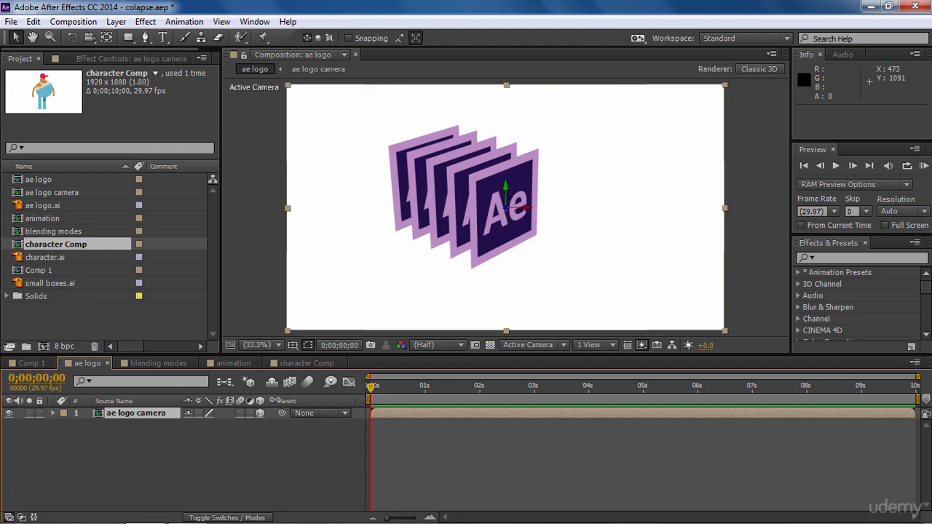
pyautogui.press('r')
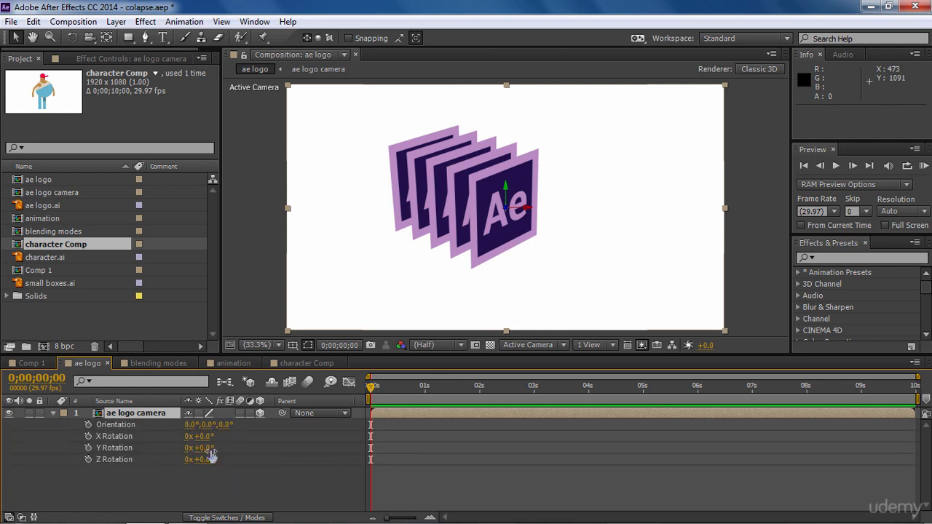
pyautogui.moveTo(204, 447); pyautogui.dragTo(188, 437)
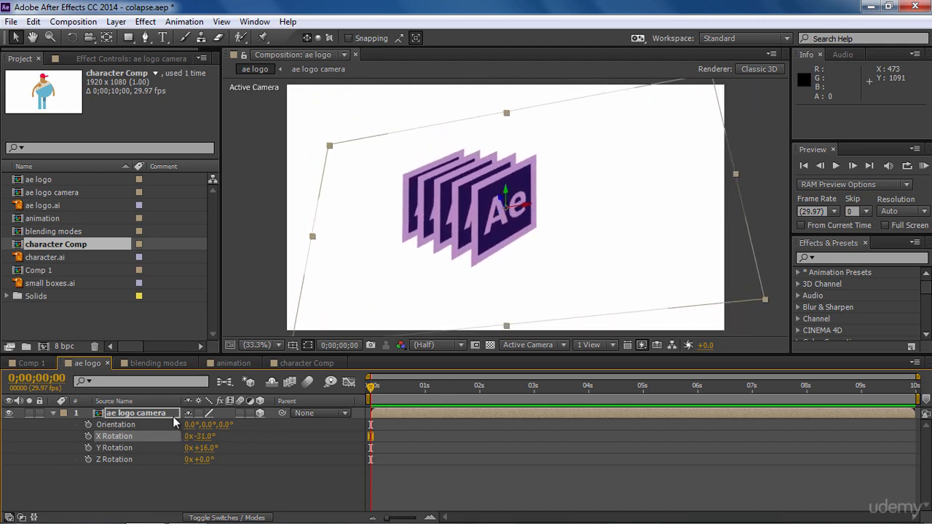
# Step: Reset the ae logo camera layer's transform, turn on its Collapse Transformations switch, and deselect the layer
pyautogui.rightClick(172, 416)
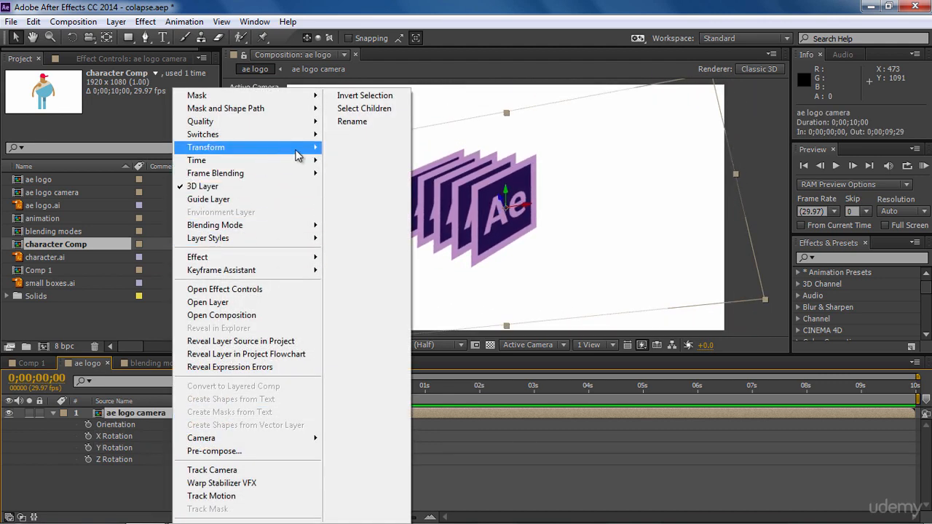
pyautogui.click(351, 148)
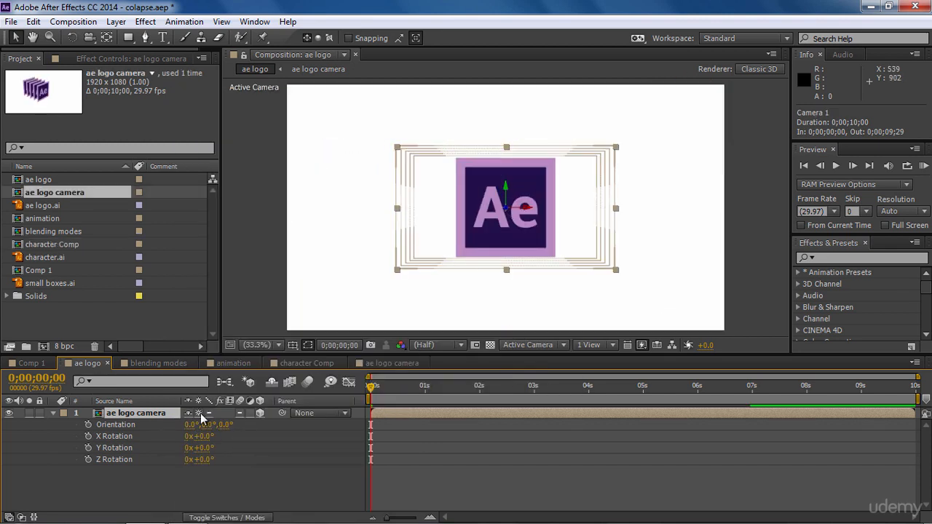
pyautogui.click(244, 479)
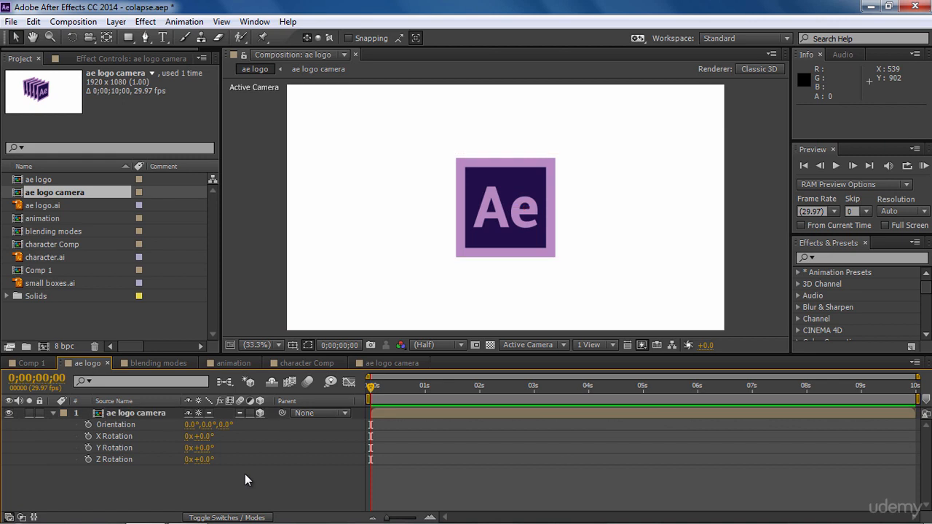
# Step: Look inside the ae logo camera pre-composition, return to the ae logo composition and deselect the layer
pyautogui.doubleClick(154, 413)
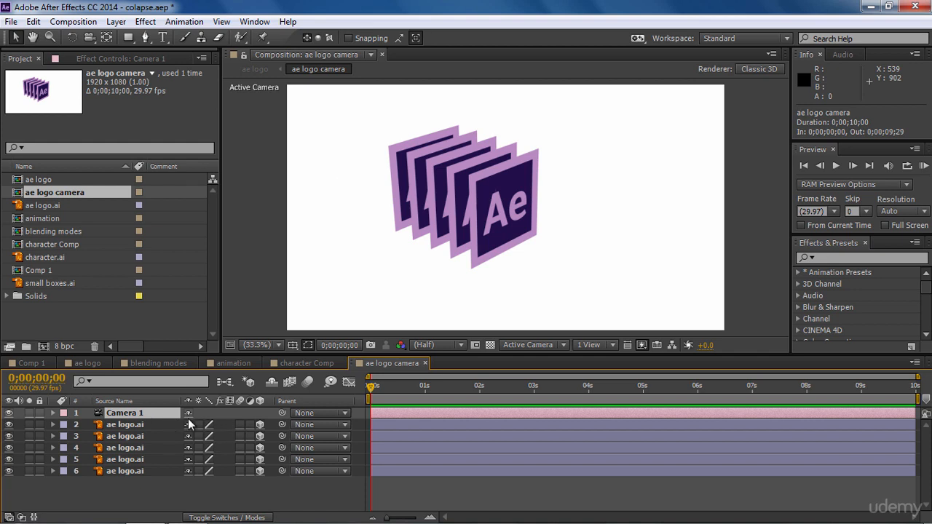
pyautogui.click(87, 363)
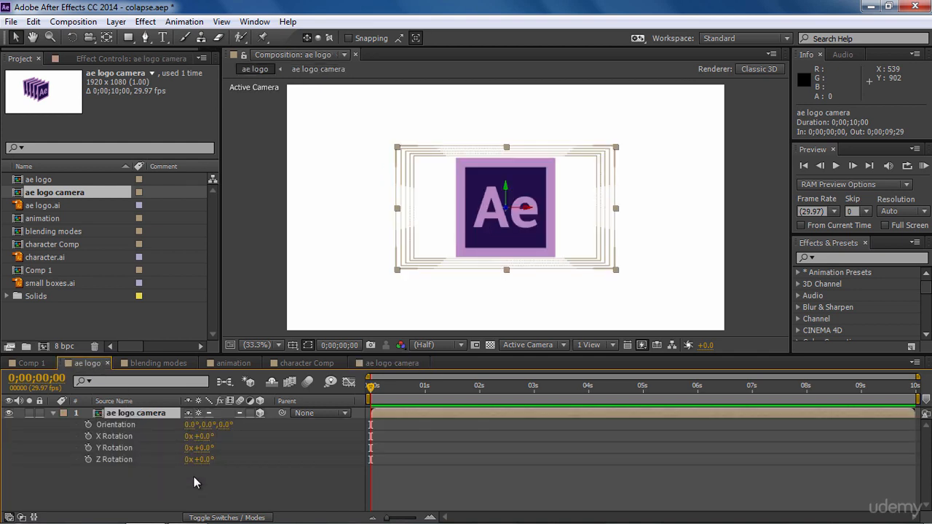
pyautogui.click(234, 476)
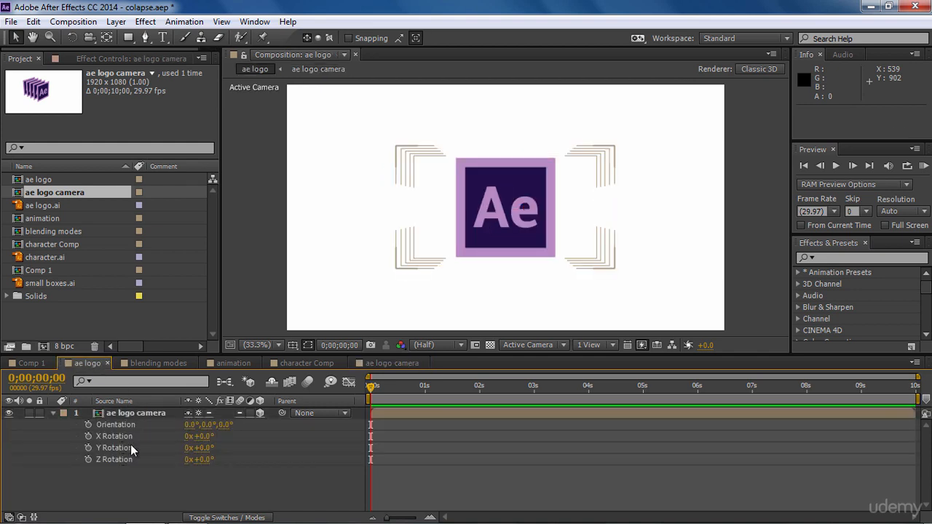
# Step: Try rotating the ae logo camera layer on its X and Y axes and reset its transform
pyautogui.moveTo(199, 448)
pyautogui.mouseDown()
pyautogui.moveTo(231, 445)
pyautogui.moveTo(195, 438)
pyautogui.mouseUp()
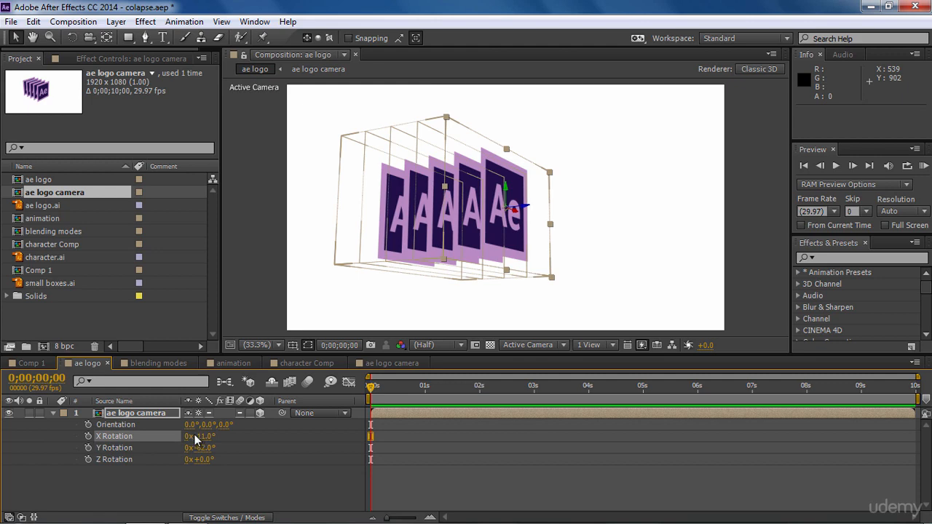
pyautogui.rightClick(172, 413)
pyautogui.moveTo(306, 147)
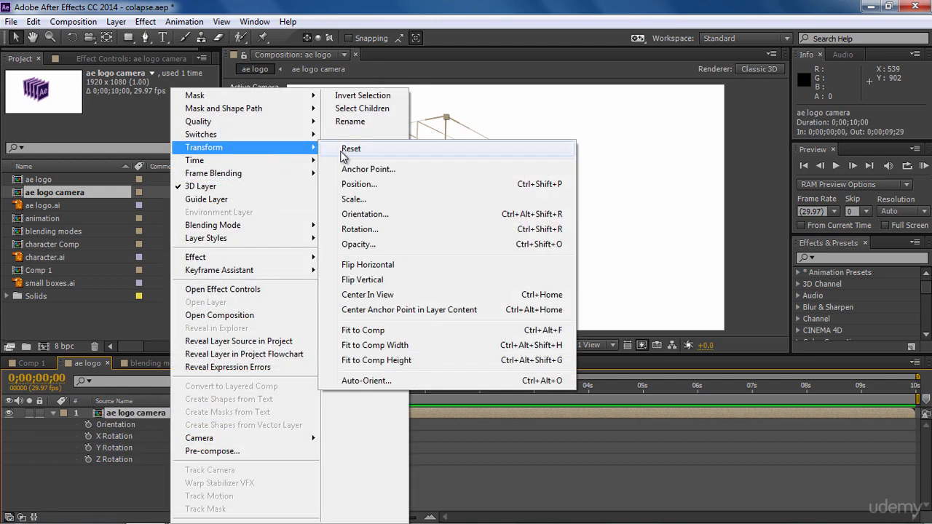
pyautogui.click(350, 148)
# Step: Add a Two-Node Camera with the 50mm preset, named Camera 1, to the ae logo composition
pyautogui.click(116, 21)
pyautogui.moveTo(336, 18)
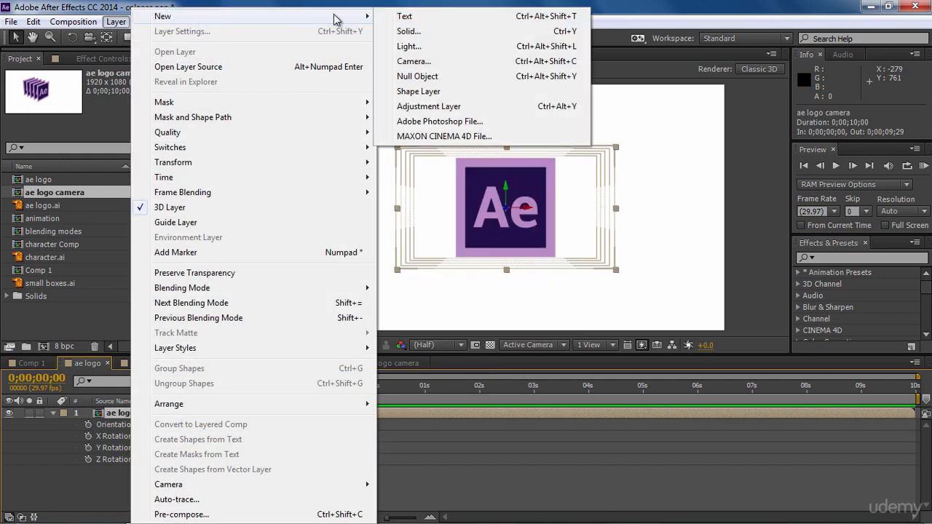
pyautogui.click(412, 63)
pyautogui.click(604, 401)
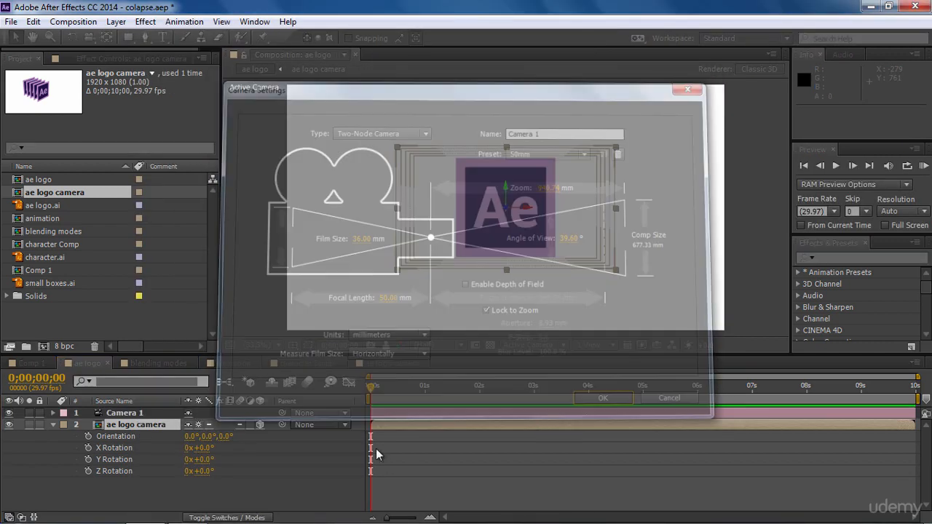
# Step: Orbit the new Camera 1 to a position of about -662, 645, -2114 and return to the Selection tool
pyautogui.click(89, 37)
pyautogui.moveTo(489, 229); pyautogui.dragTo(497, 206)
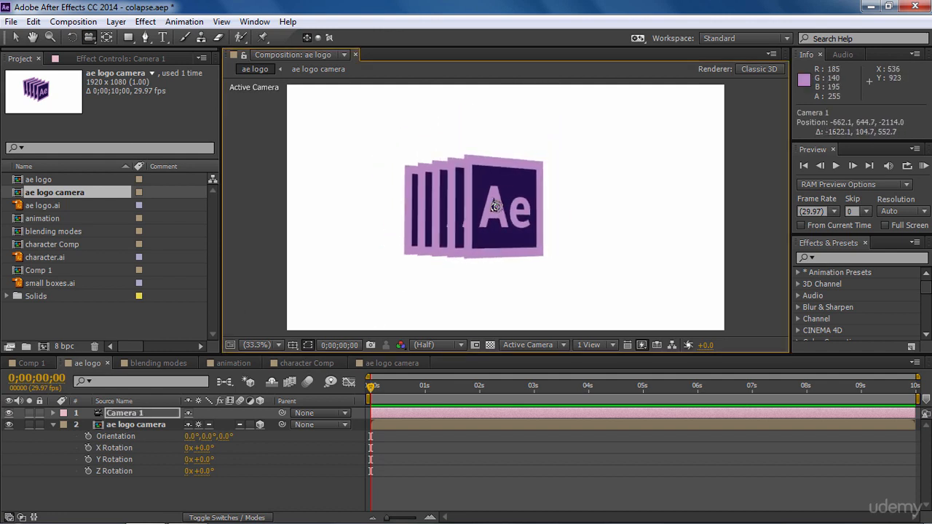
pyautogui.click(15, 37)
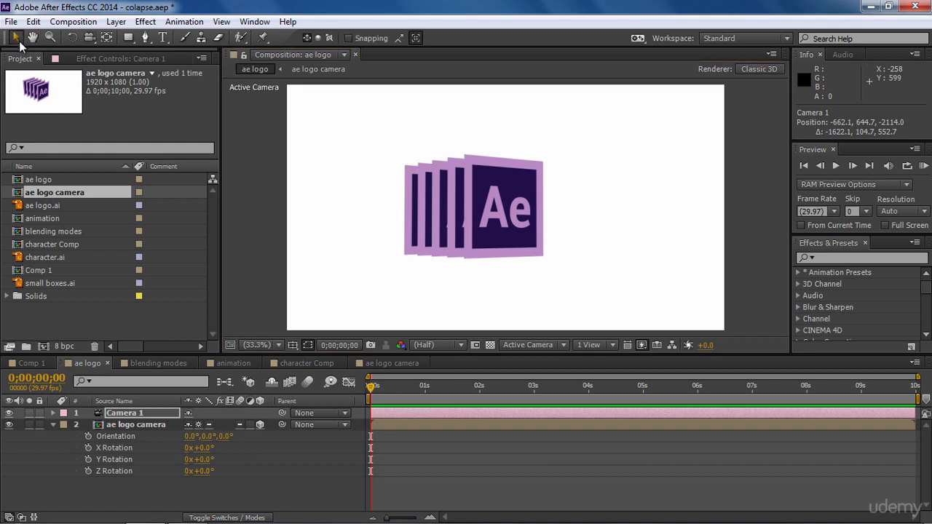
# Step: In the blending modes composition, hide both solid layers to examine small boxes.ai and make them visible again
pyautogui.click(167, 361)
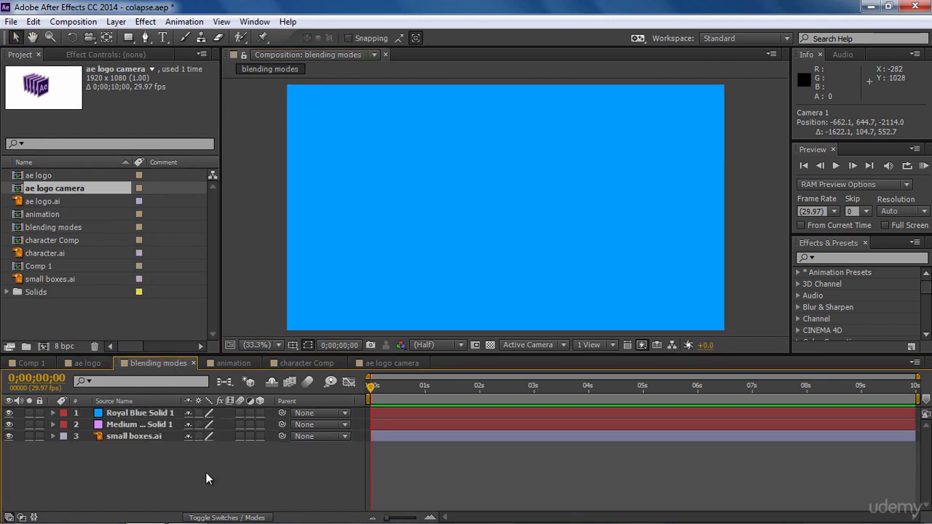
pyautogui.click(167, 413)
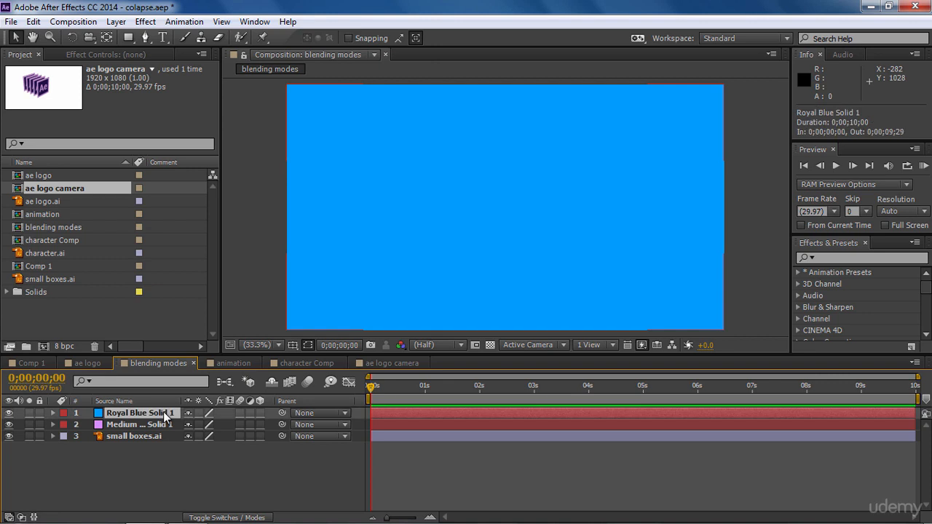
pyautogui.click(9, 413)
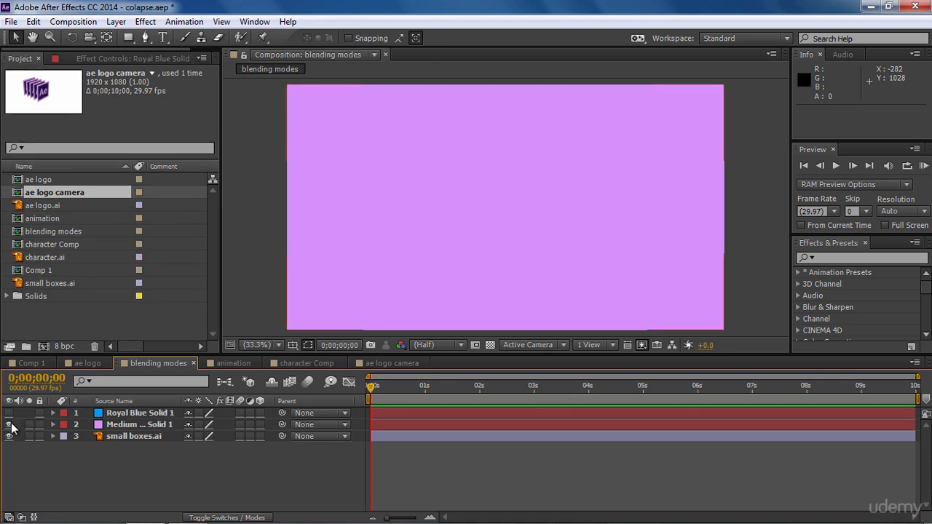
pyautogui.click(9, 424)
pyautogui.click(130, 435)
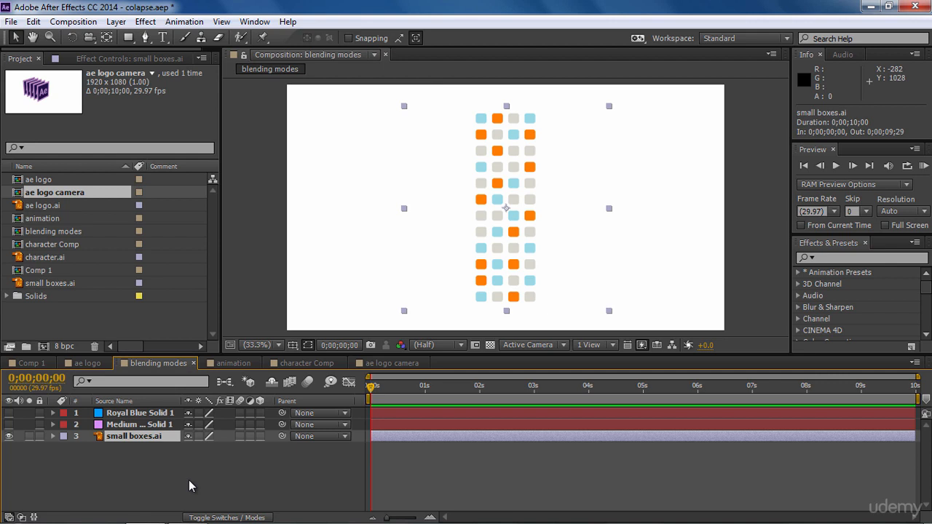
pyautogui.click(9, 425)
pyautogui.click(8, 413)
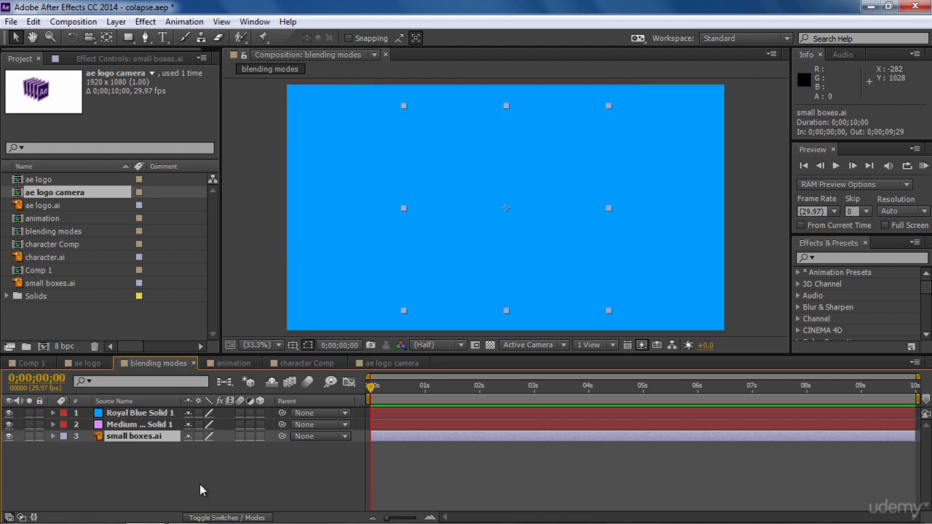
pyautogui.click(201, 484)
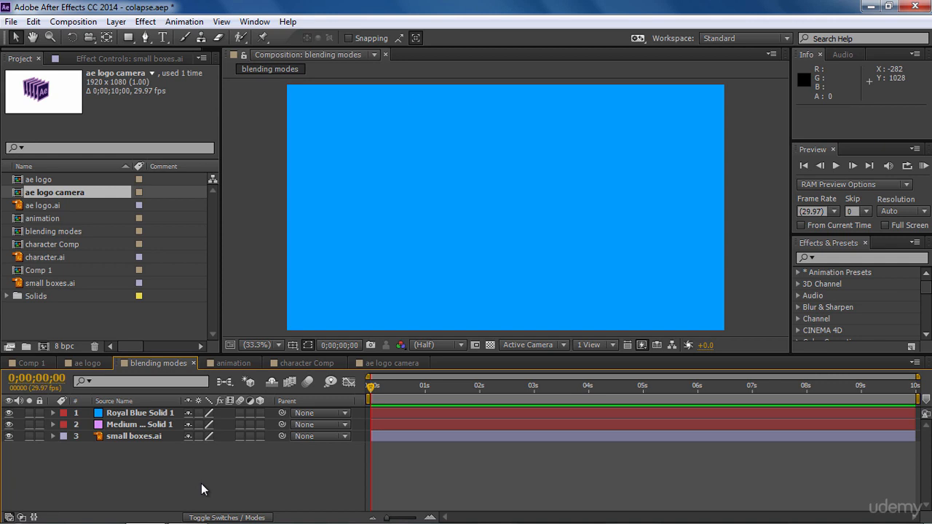
# Step: Search the effects and presets for "set ma"
pyautogui.click(847, 257)
pyautogui.write('s')
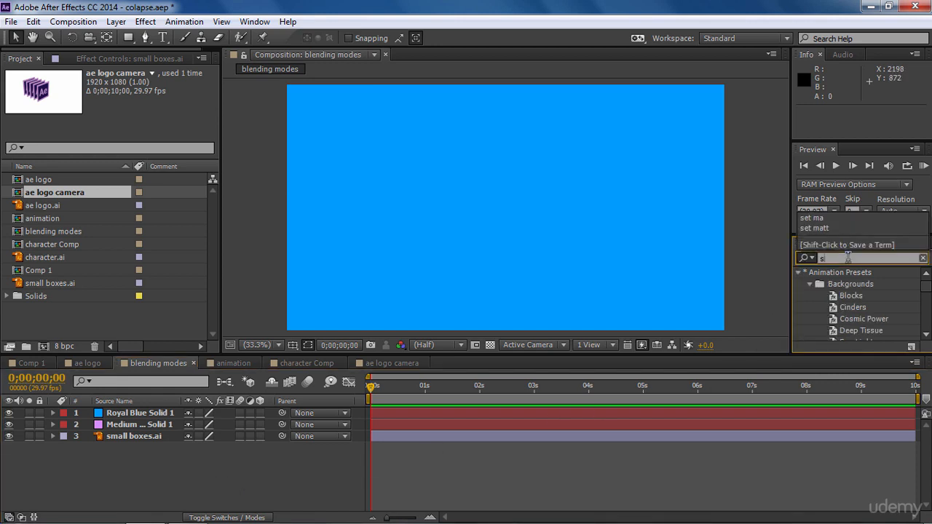
pyautogui.write('et ma')
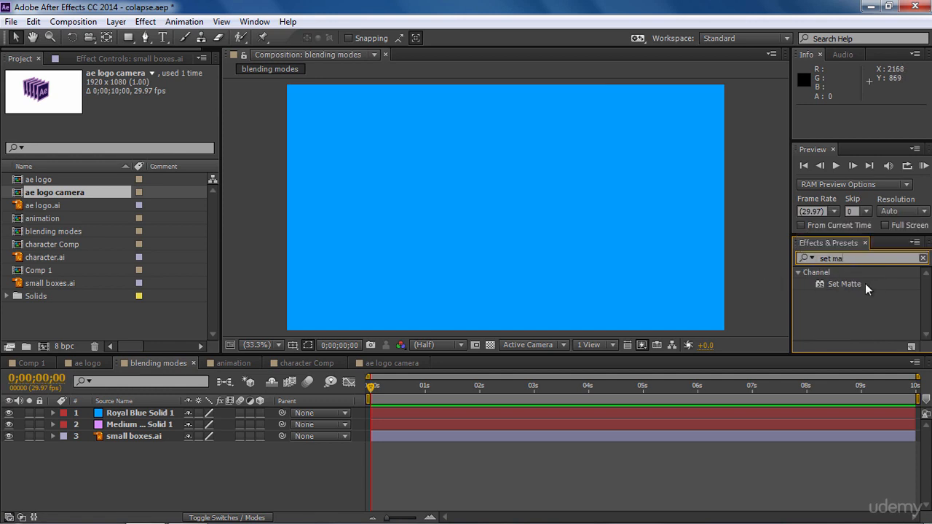
pyautogui.click(259, 22)
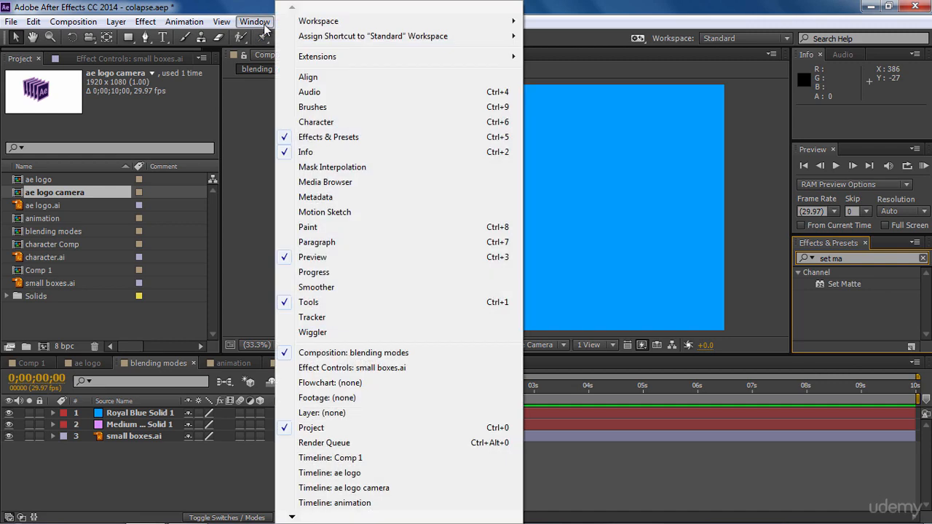
pyautogui.click(335, 138)
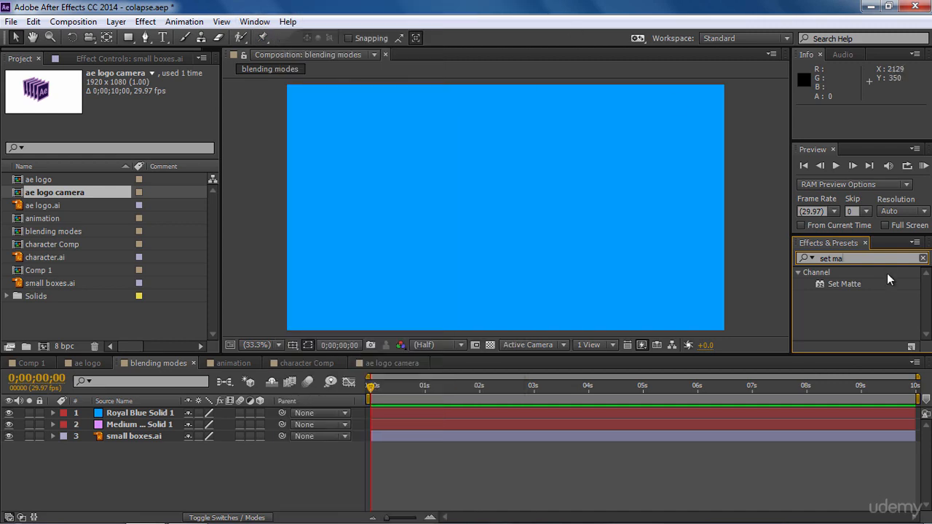
# Step: Try the Set Matte effect on Royal Blue Solid 1 with small boxes.ai as the matte layer, and undo it
pyautogui.click(841, 284)
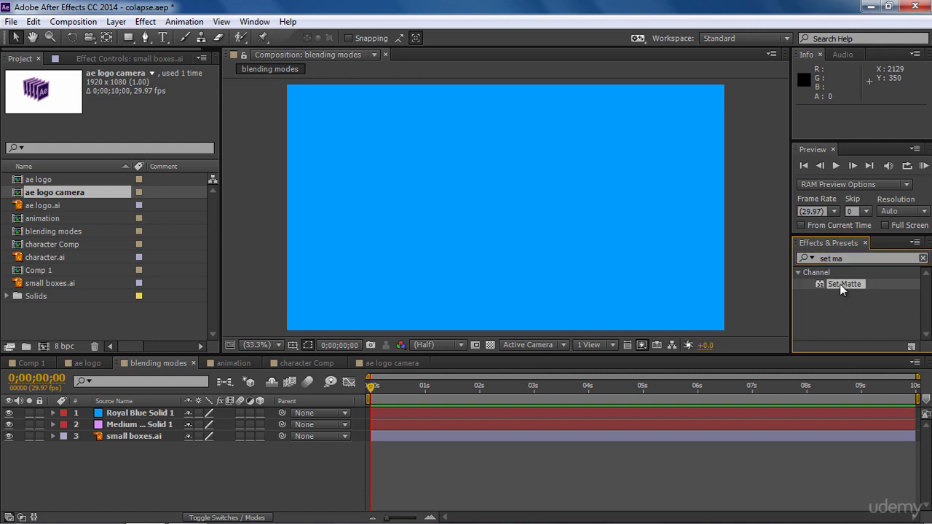
pyautogui.moveTo(839, 284); pyautogui.dragTo(168, 421)
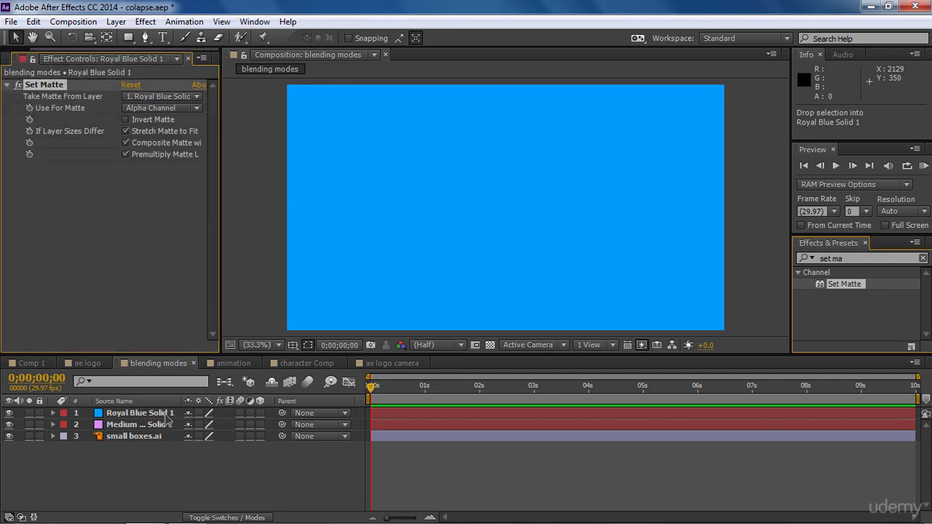
pyautogui.click(188, 96)
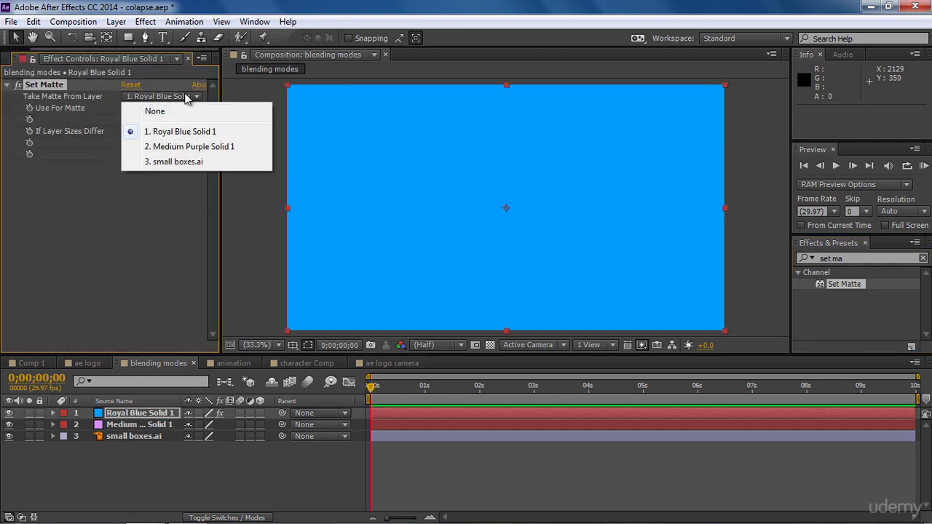
pyautogui.click(176, 162)
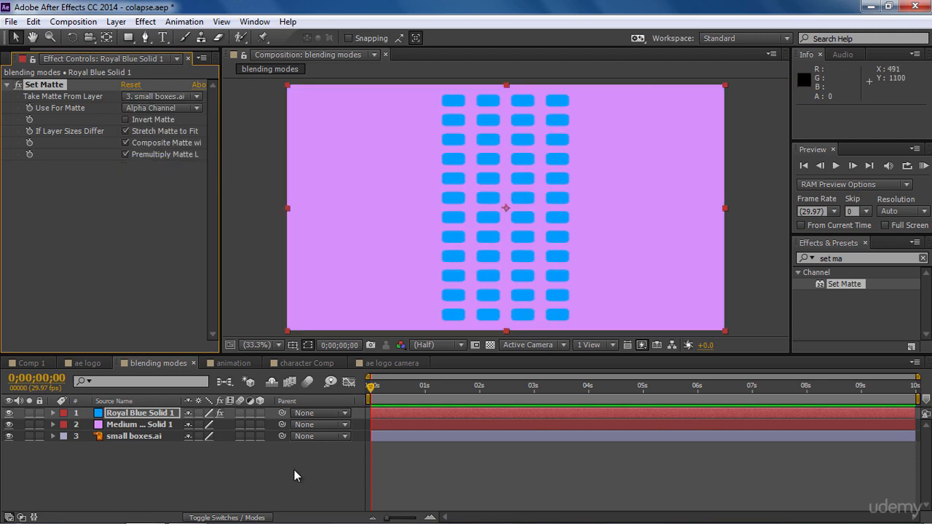
pyautogui.hotkey('ctrl', 'z')
pyautogui.hotkey('ctrl', 'z')
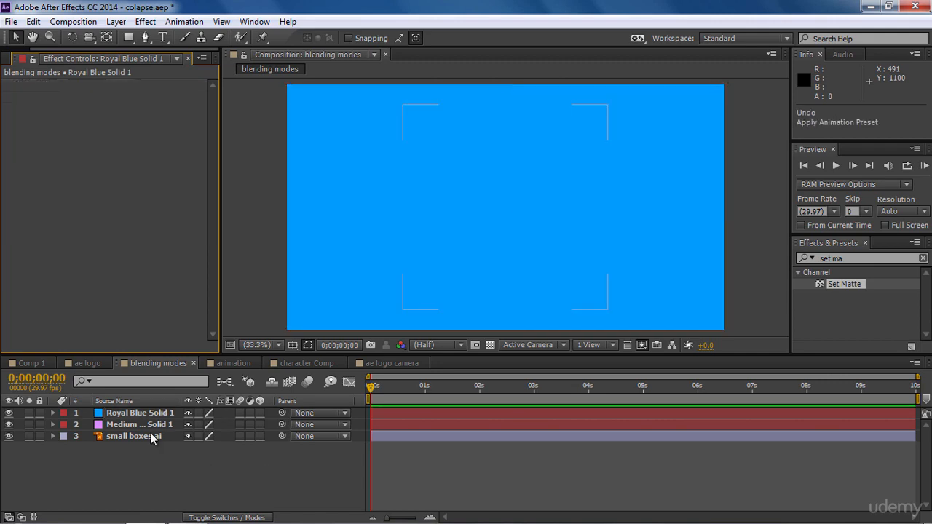
# Step: Pre-compose small boxes.ai into a new composition named "small boxes Comp", moving all attributes into it
pyautogui.click(150, 436)
pyautogui.click(117, 22)
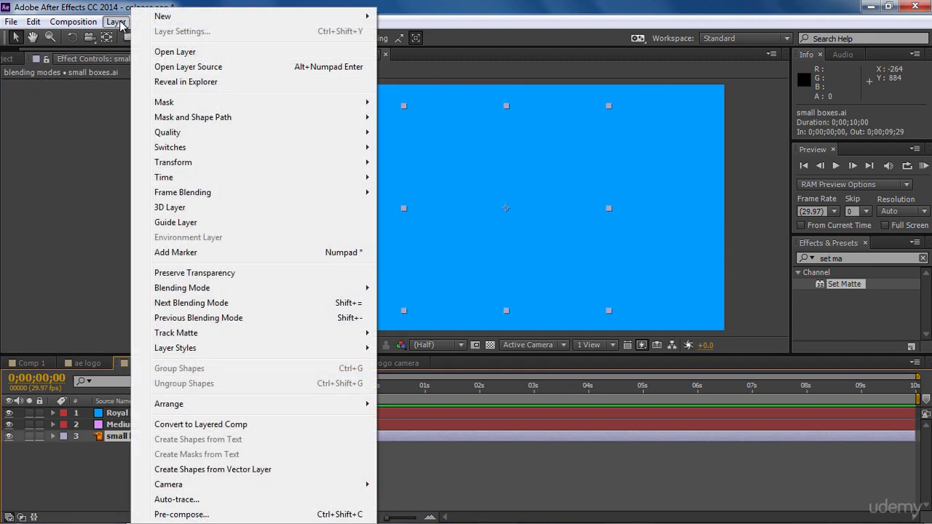
pyautogui.click(191, 514)
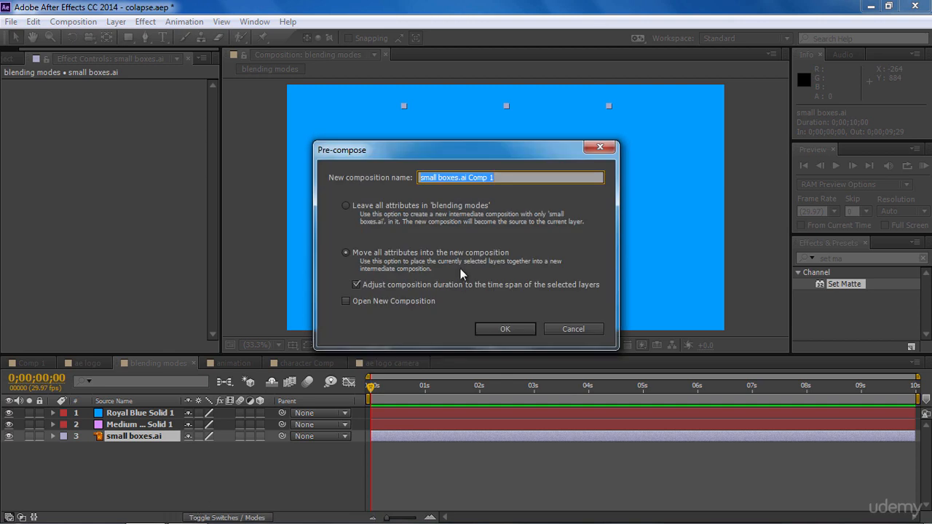
pyautogui.click(467, 178)
pyautogui.press('BackSpace')
pyautogui.press('BackSpace')
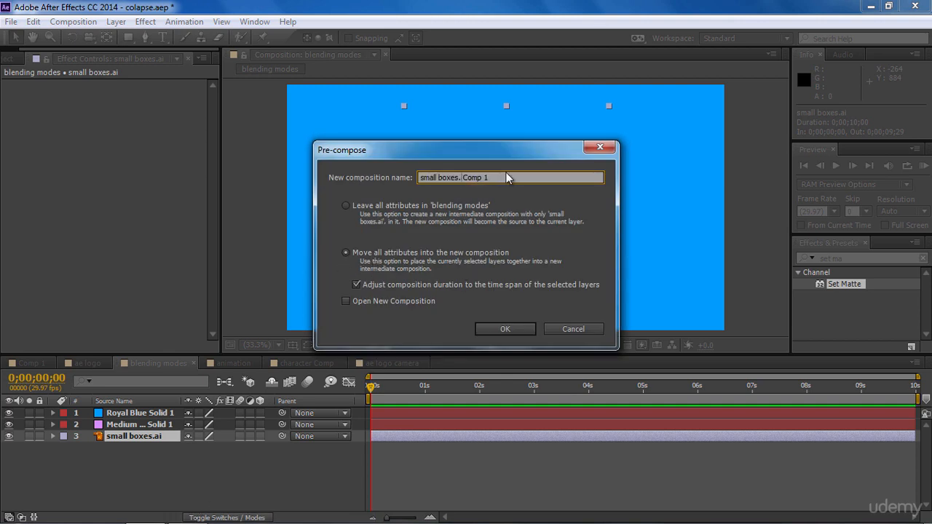
pyautogui.press('BackSpace')
pyautogui.click(516, 333)
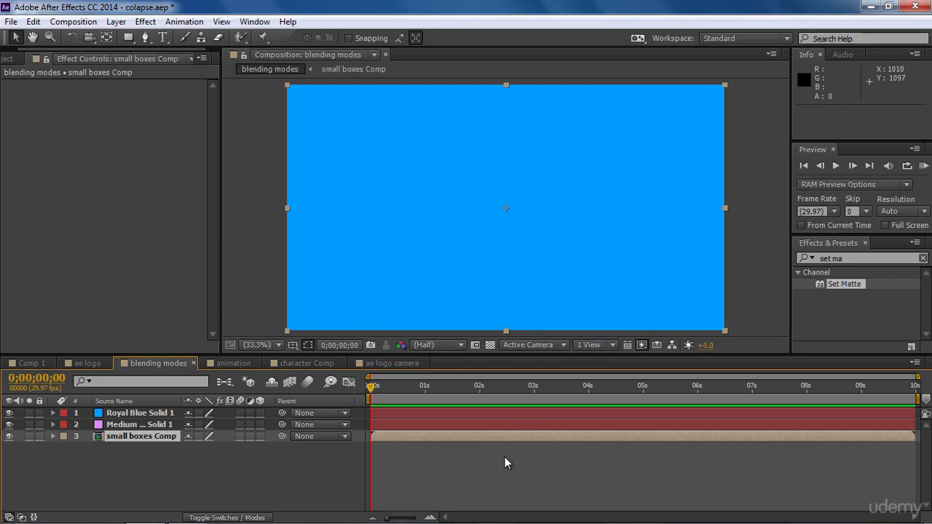
# Step: Apply Set Matte to Royal Blue Solid 1 and take the matte from the small boxes Comp layer
pyautogui.moveTo(841, 287); pyautogui.dragTo(174, 410)
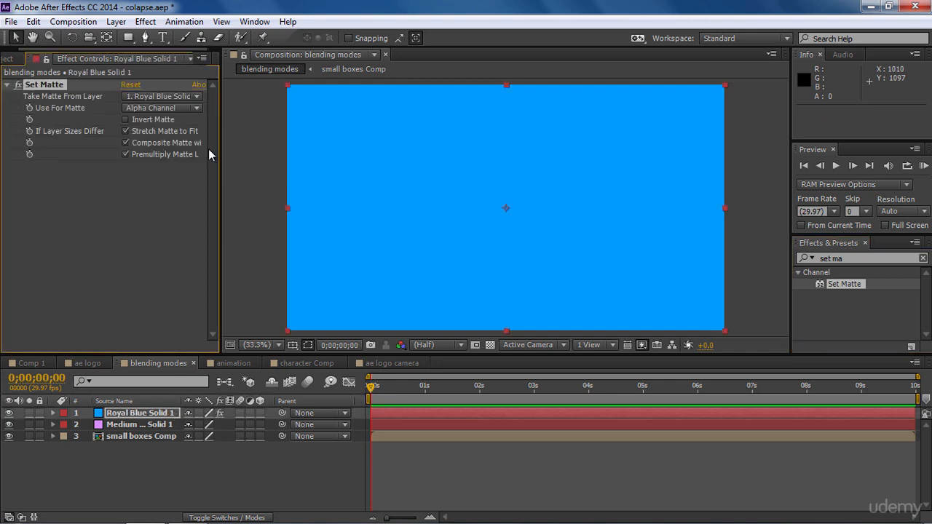
pyautogui.click(186, 97)
pyautogui.click(179, 159)
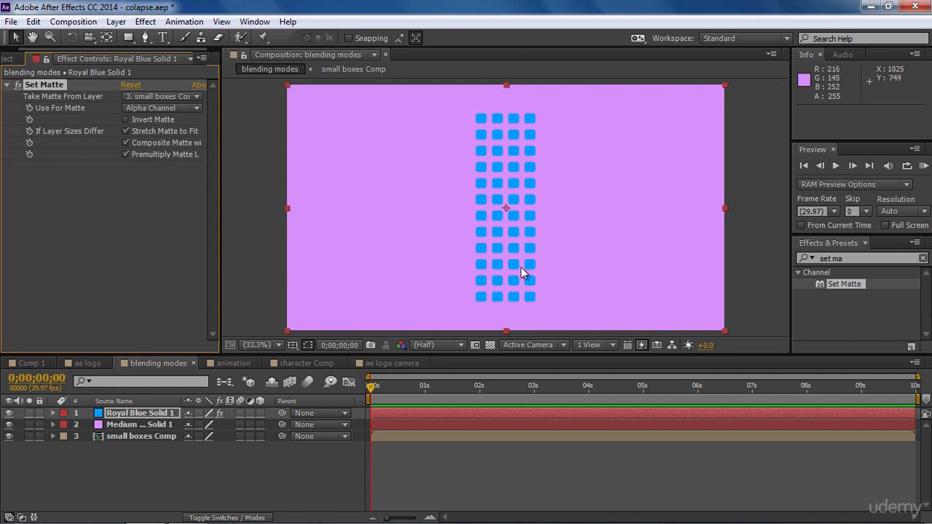
# Step: Try moving the small boxes Comp layer horizontally to position 1182, 540 and undo the move
pyautogui.click(171, 438)
pyautogui.press('p')
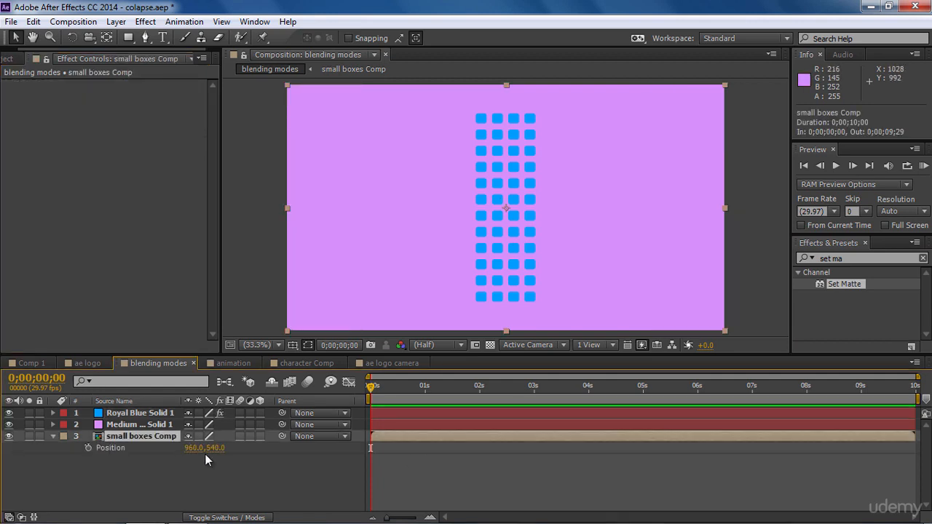
pyautogui.moveTo(195, 448)
pyautogui.mouseDown()
pyautogui.moveTo(171, 447)
pyautogui.moveTo(341, 444)
pyautogui.moveTo(208, 445)
pyautogui.mouseUp()
pyautogui.moveTo(133, 448); pyautogui.dragTo(343, 444)
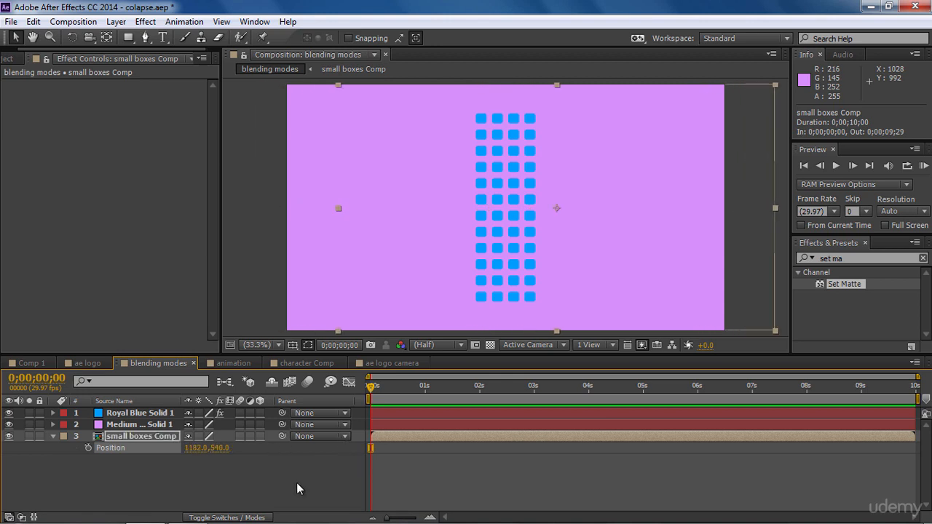
pyautogui.hotkey('ctrl', 'z')
# Step: Inside small boxes Comp, move the small boxes.ai layer horizontally to position 1361, 540
pyautogui.doubleClick(149, 437)
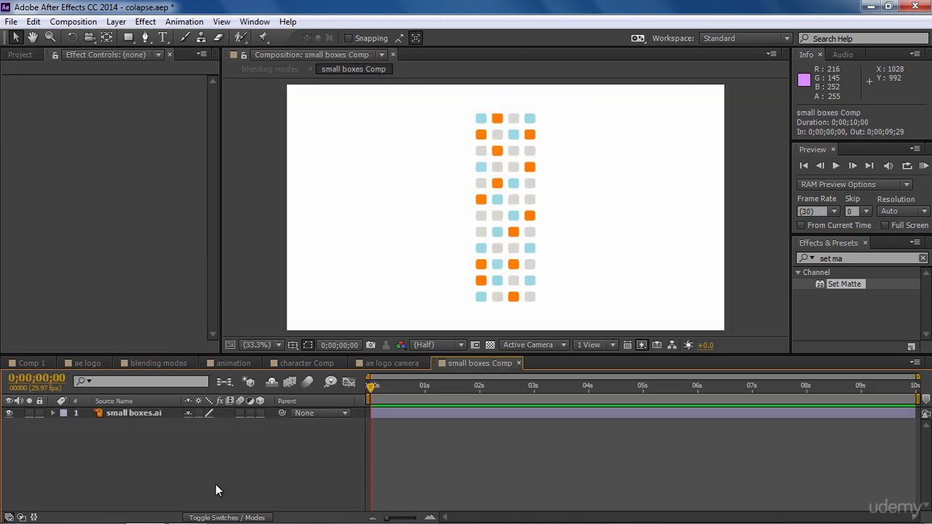
pyautogui.click(138, 413)
pyautogui.press('p')
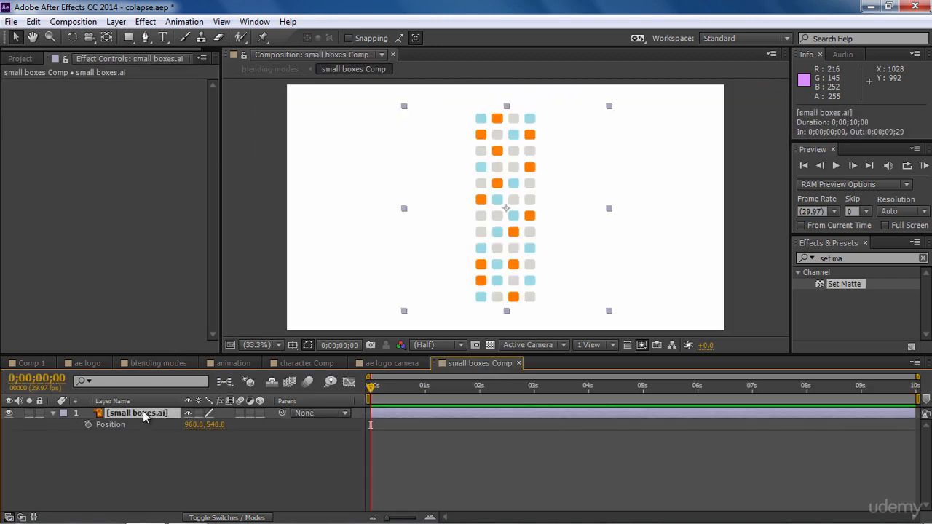
pyautogui.moveTo(371, 425); pyautogui.dragTo(456, 422)
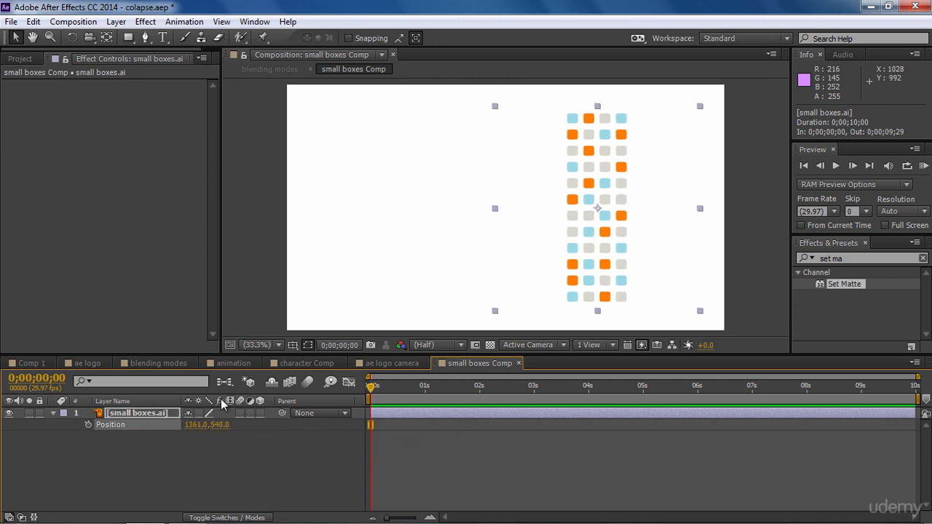
# Step: In the blending modes composition, undo the small boxes.ai move and try shifting small boxes Comp horizontally with Collapse Transformations on
pyautogui.click(168, 363)
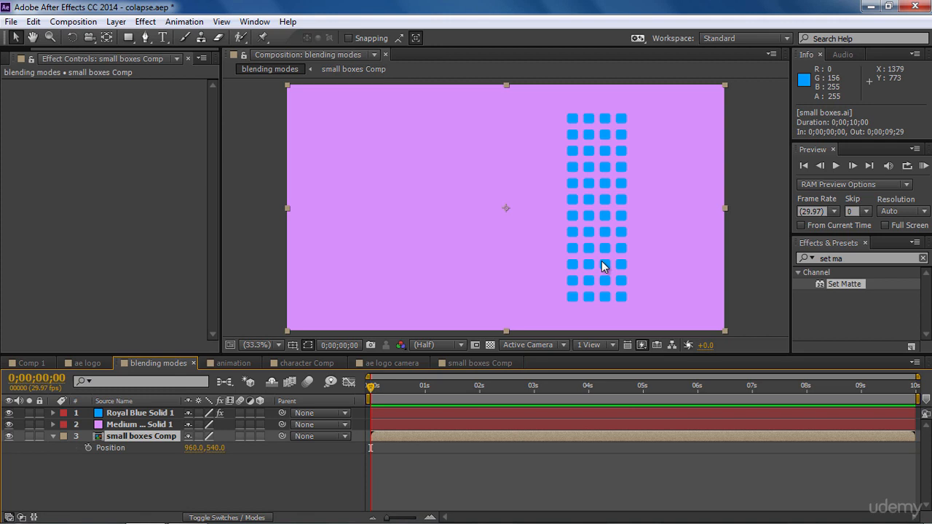
pyautogui.hotkey('ctrl', 'z')
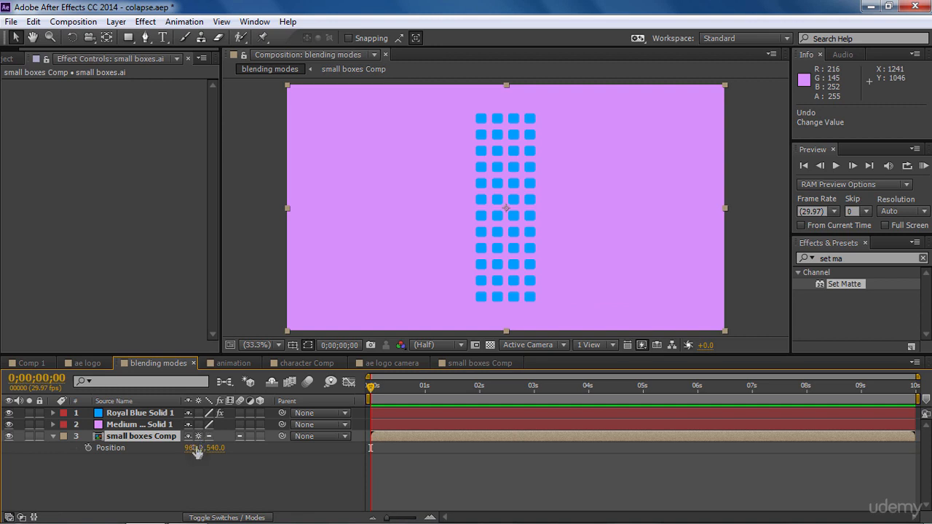
pyautogui.moveTo(193, 448); pyautogui.dragTo(251, 472)
pyautogui.hotkey('ctrl', 'z')
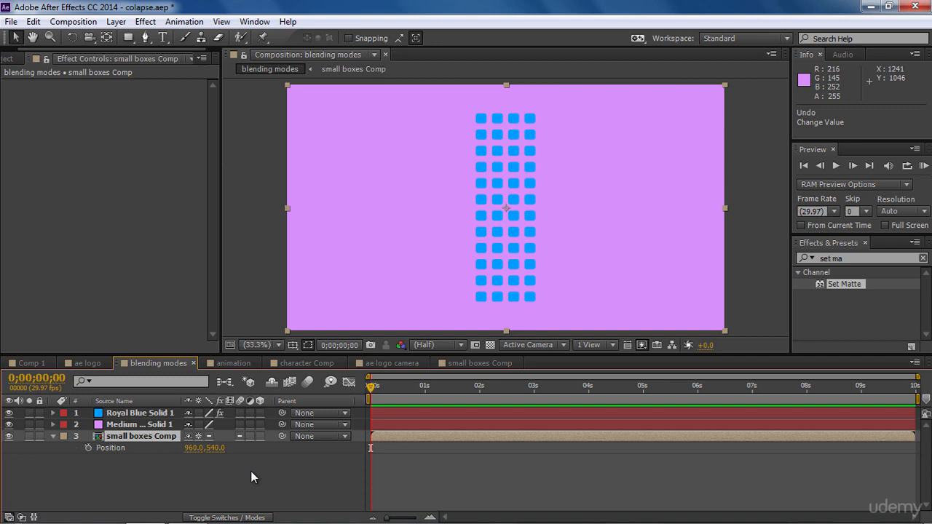
# Step: Delete Royal Blue Solid 1 and place the small boxes Comp layer above the remaining purple solid
pyautogui.click(156, 413)
pyautogui.press('Delete')
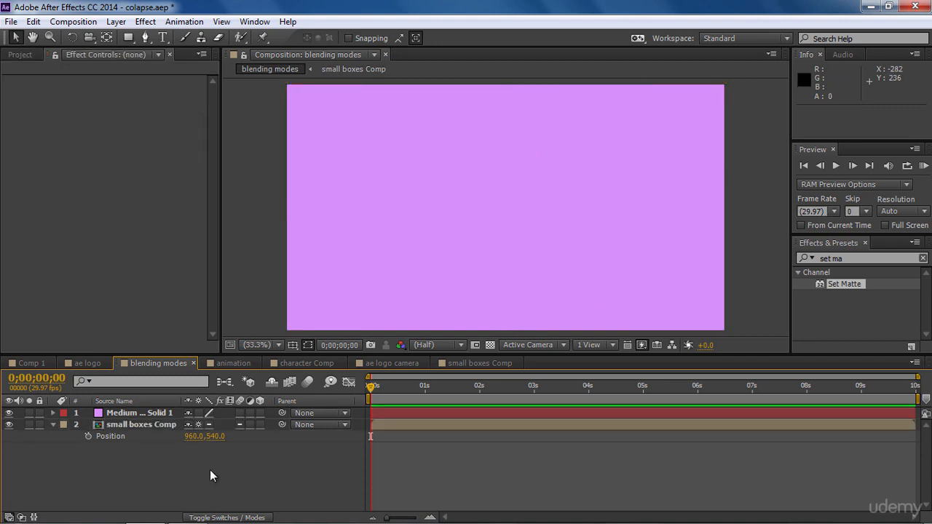
pyautogui.click(121, 424)
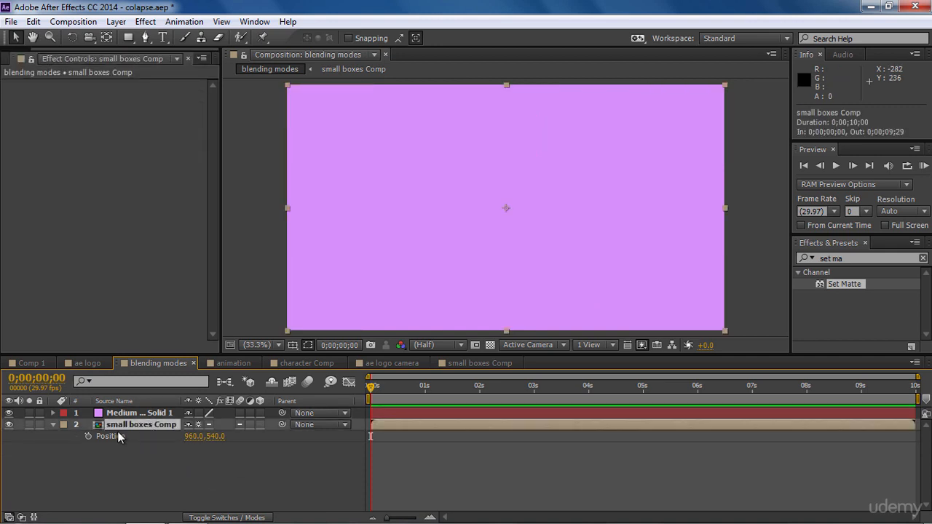
pyautogui.click(53, 425)
pyautogui.moveTo(138, 424); pyautogui.dragTo(139, 410)
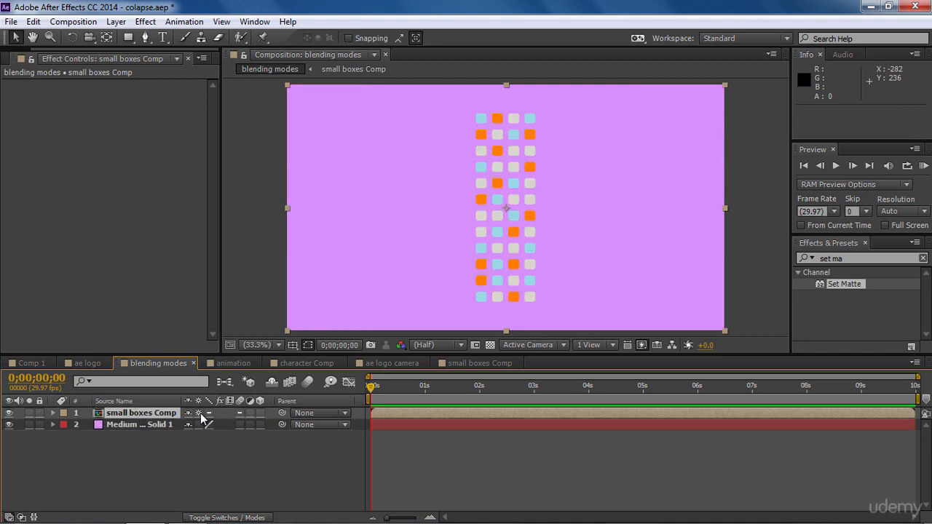
# Step: Try the Multiply blending mode on the collapsed small boxes Comp layer and undo it
pyautogui.click(216, 518)
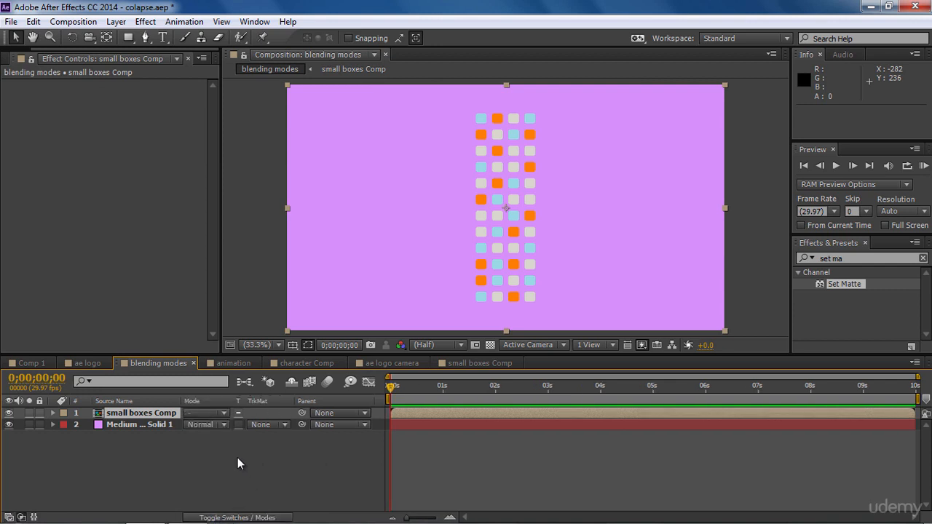
pyautogui.click(207, 414)
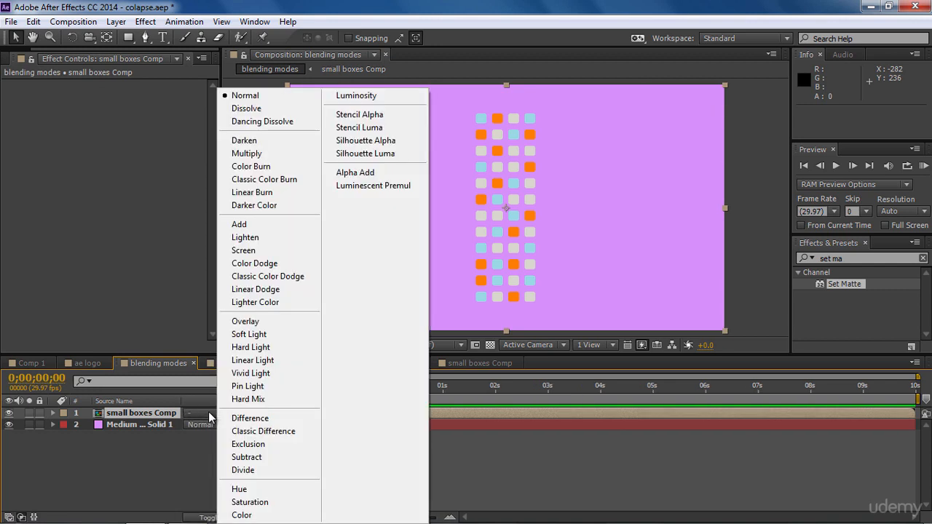
pyautogui.click(252, 153)
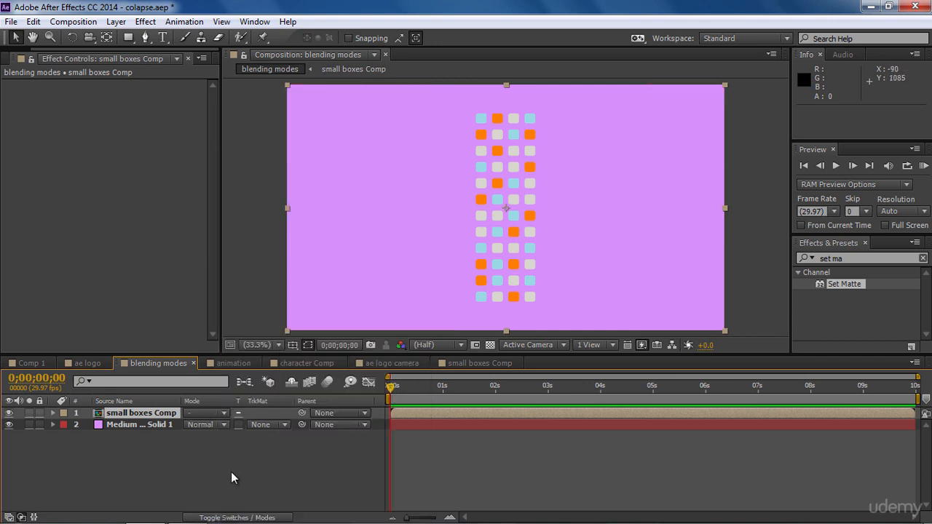
pyautogui.hotkey('ctrl', 'z')
# Step: Inside small boxes Comp, set the small boxes.ai layer's blending mode to Multiply and return to the blending modes composition
pyautogui.click(465, 365)
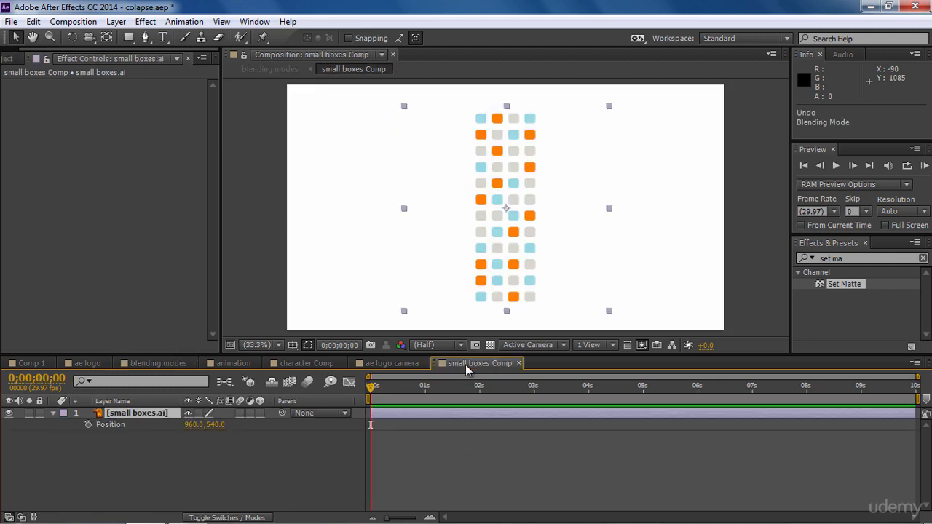
pyautogui.click(271, 472)
pyautogui.click(233, 517)
pyautogui.click(225, 413)
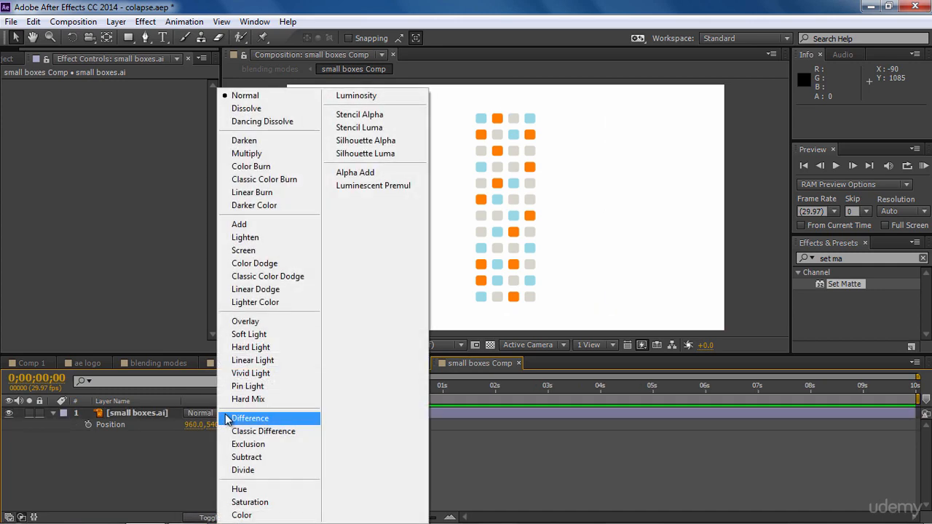
pyautogui.click(258, 153)
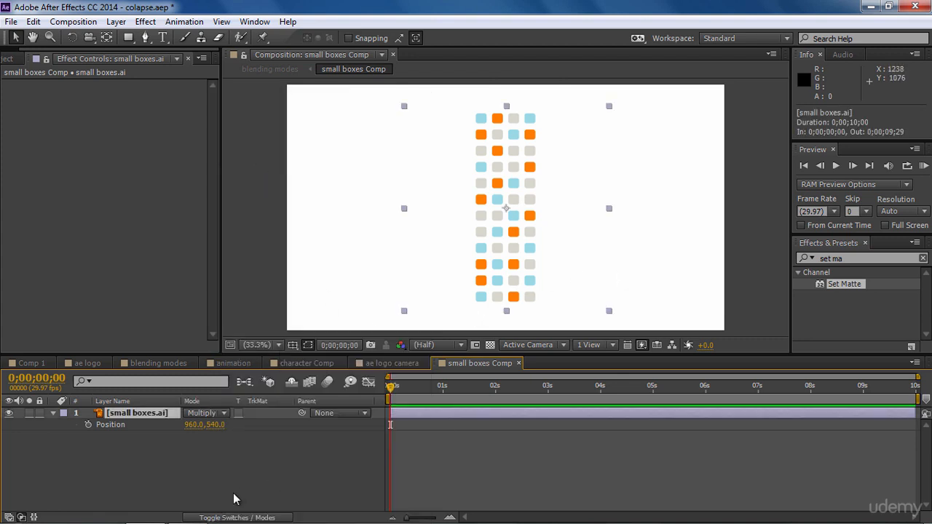
pyautogui.click(160, 363)
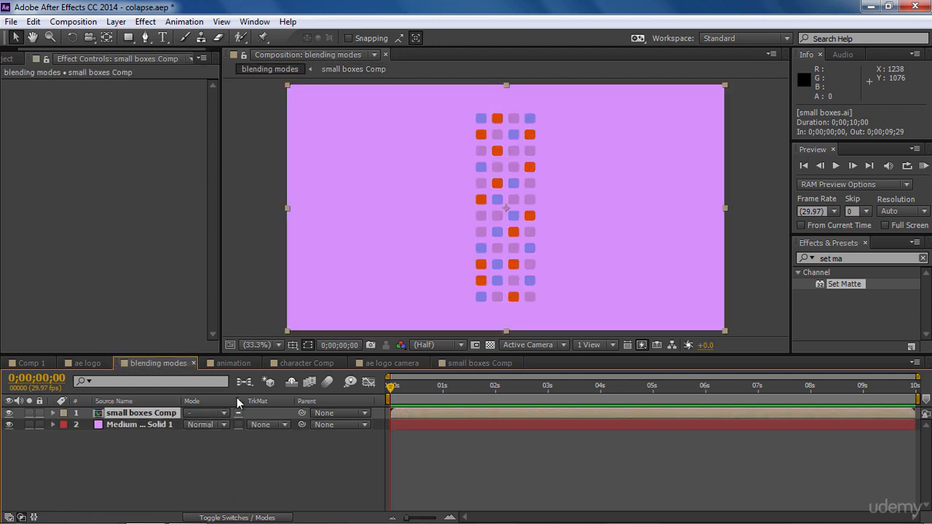
# Step: Turn Collapse Transformations off and back on for the small boxes Comp layer to compare how the boxes blend with the solid
pyautogui.click(249, 517)
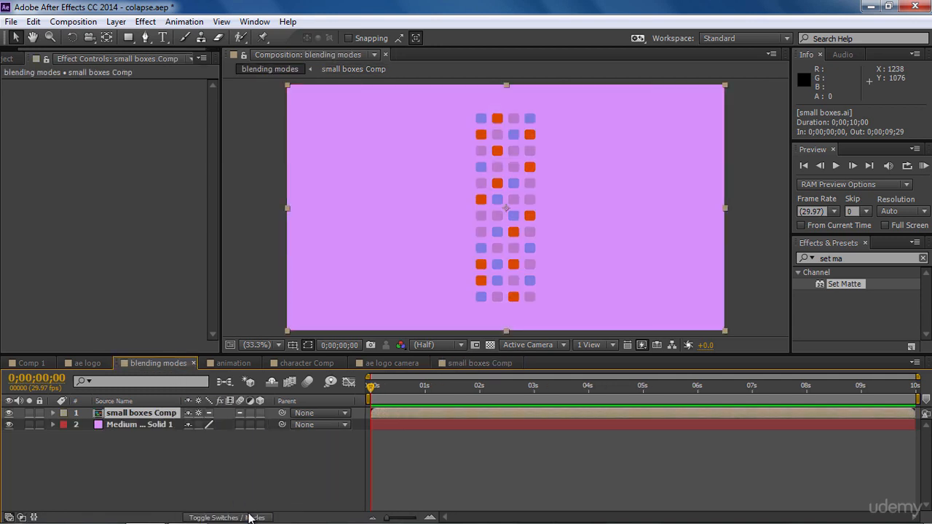
pyautogui.click(201, 413)
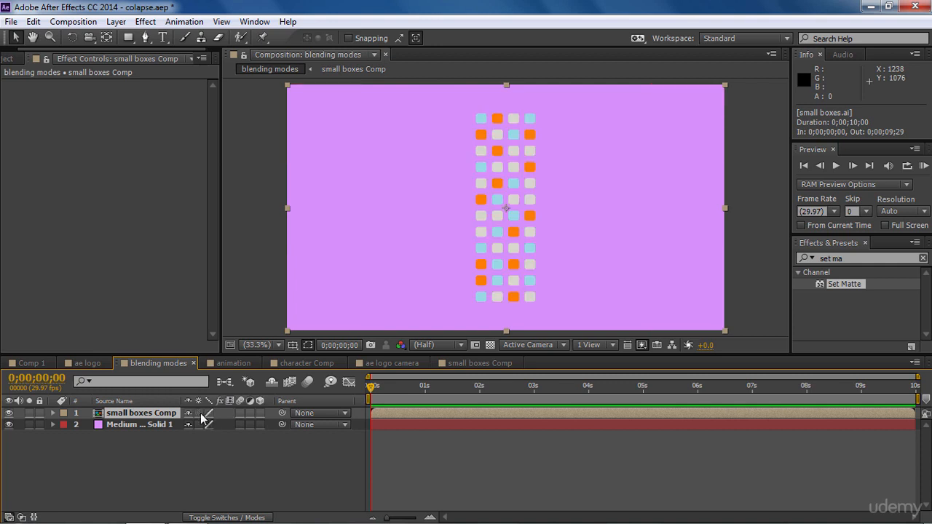
pyautogui.click(202, 414)
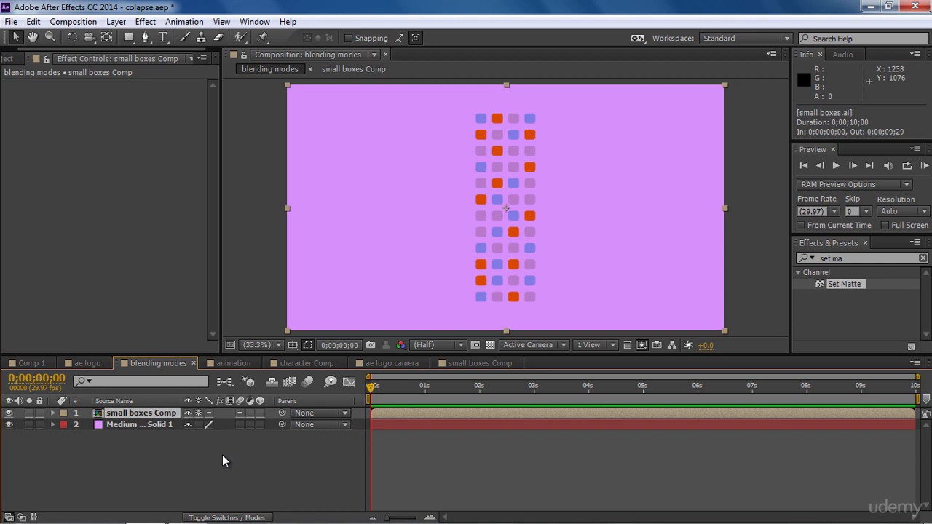
# Step: Open the animation composition and scrub through the motion of its two shape layers, returning to the start
pyautogui.click(234, 363)
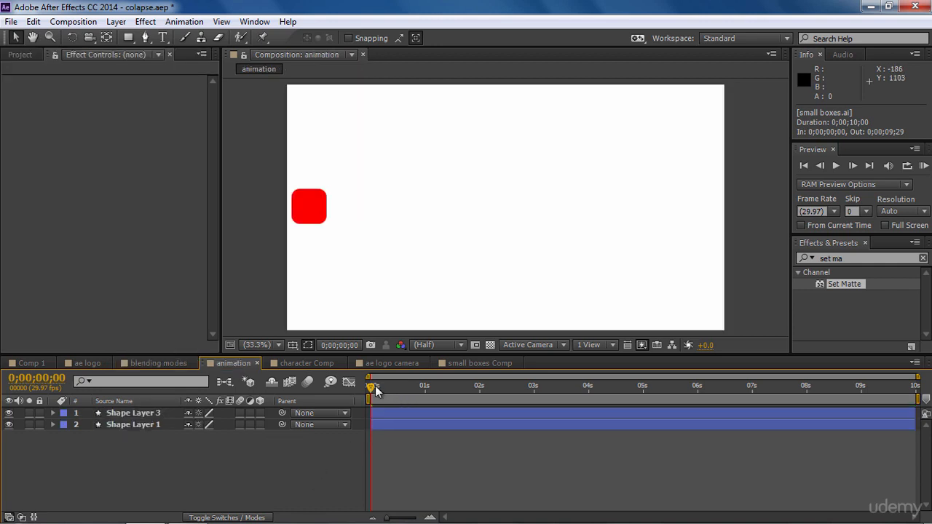
pyautogui.moveTo(375, 389); pyautogui.dragTo(452, 386)
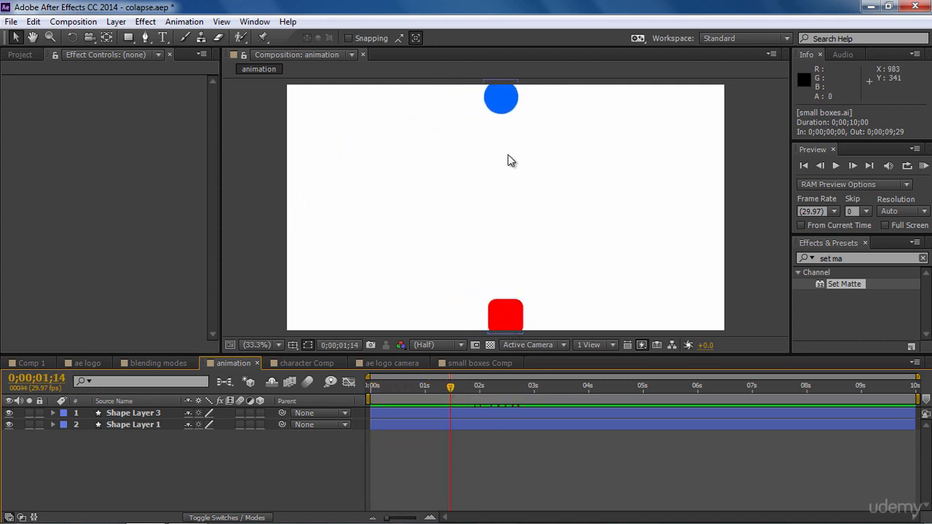
pyautogui.moveTo(422, 393); pyautogui.dragTo(369, 393)
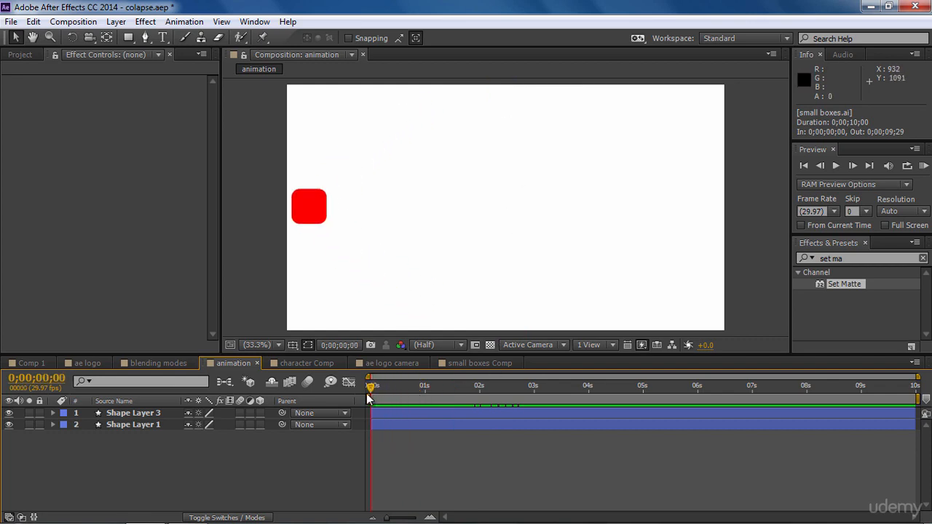
# Step: Pre-compose Shape Layer 3 and Shape Layer 1 into a composition named "animation preset", moving all attributes into it
pyautogui.click(167, 413)
pyautogui.keyDown('shift'); pyautogui.click(163, 426); pyautogui.keyUp('shift')
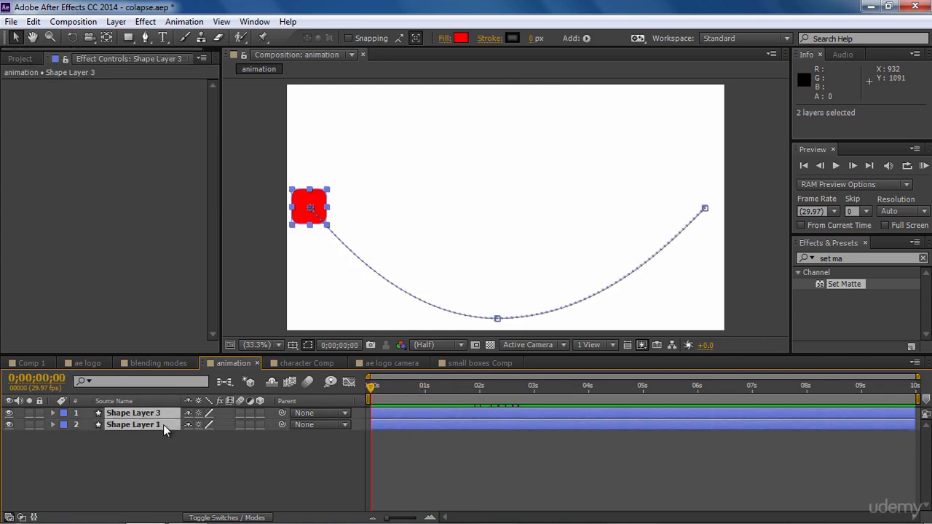
pyautogui.click(115, 21)
pyautogui.click(209, 509)
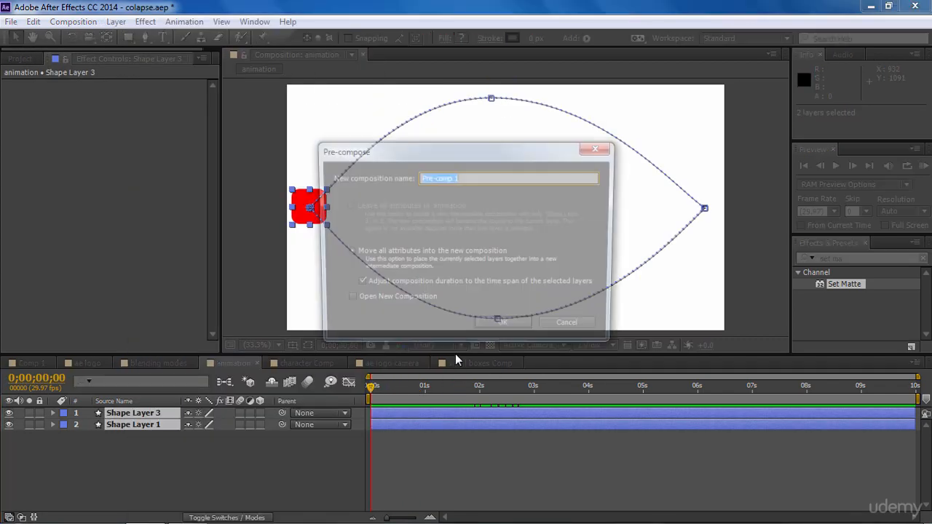
pyautogui.write('anima')
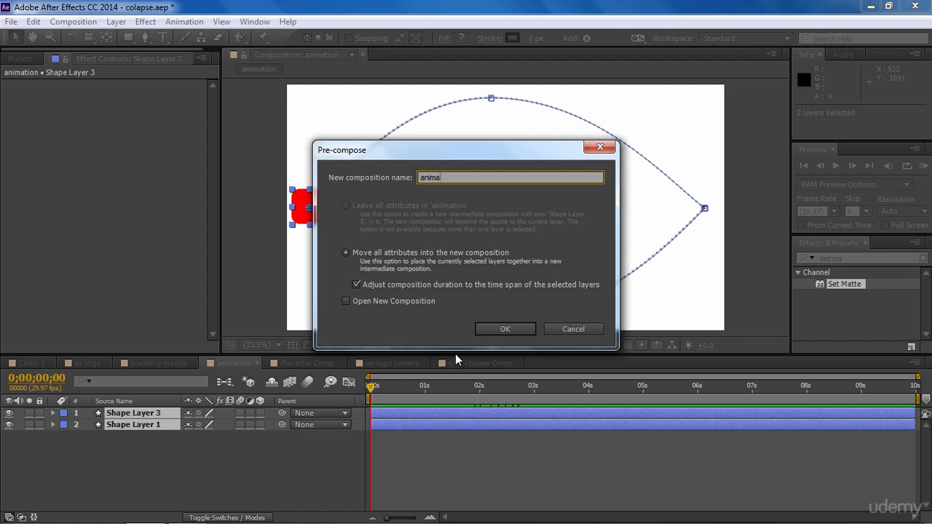
pyautogui.write('tion preset')
pyautogui.press('Return')
# Step: Scale the animation preset layer down to 70% and scrub through its animation to 0;00;03;04
pyautogui.moveTo(371, 386); pyautogui.dragTo(449, 386)
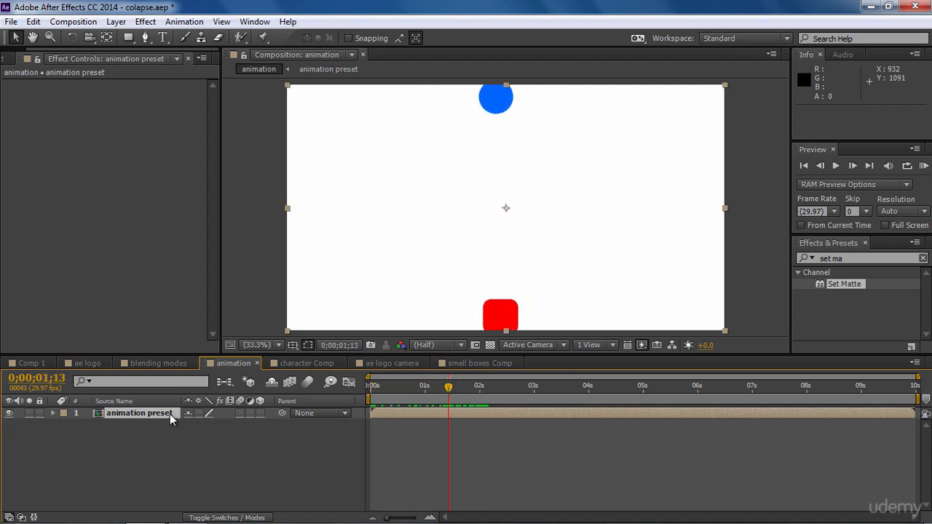
pyautogui.press('s')
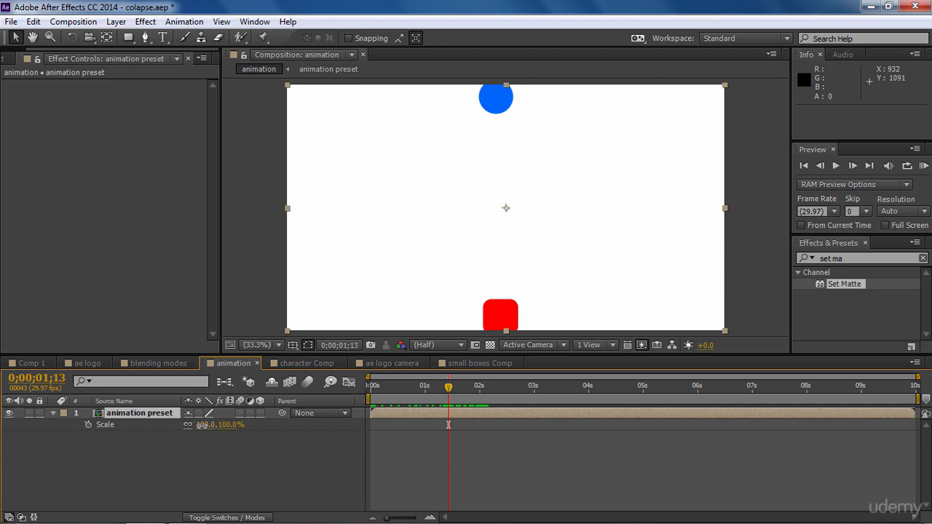
pyautogui.moveTo(197, 424); pyautogui.dragTo(175, 424)
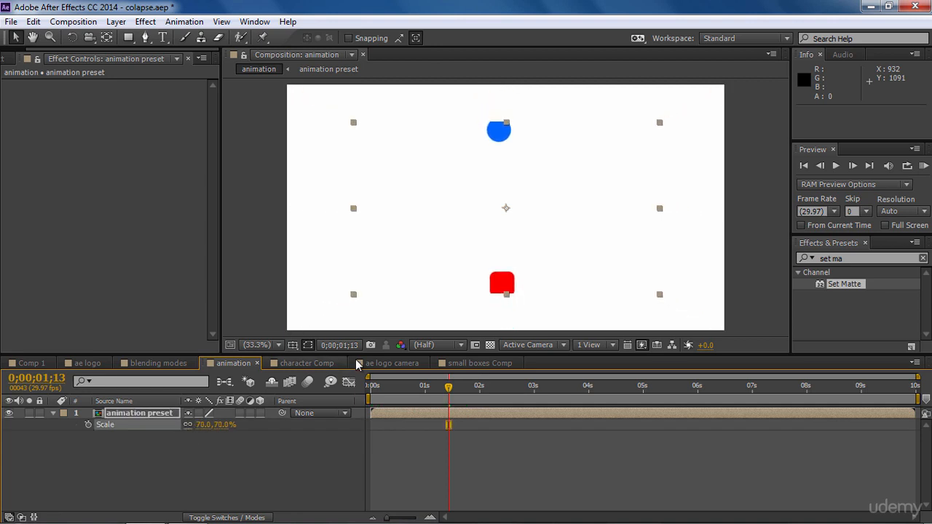
pyautogui.moveTo(450, 386); pyautogui.dragTo(541, 386)
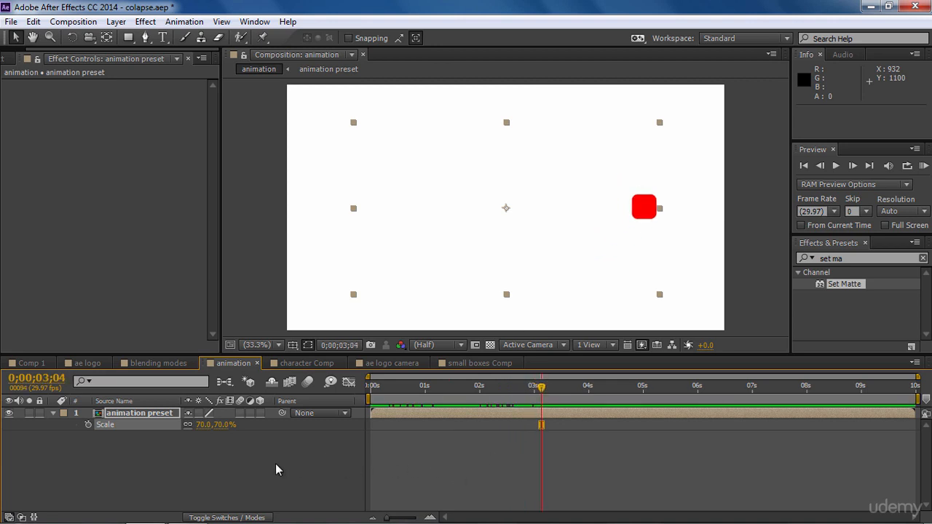
# Step: Enable Collapse Transformations on the animation preset layer and scrub through the animation, ending at the first frame
pyautogui.click(200, 414)
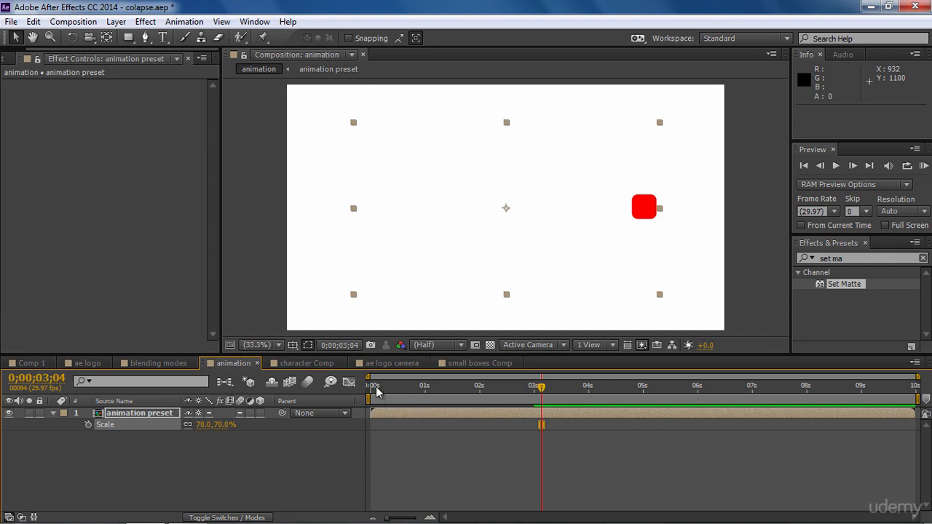
pyautogui.moveTo(376, 387)
pyautogui.mouseDown()
pyautogui.moveTo(514, 391)
pyautogui.moveTo(365, 397)
pyautogui.mouseUp()
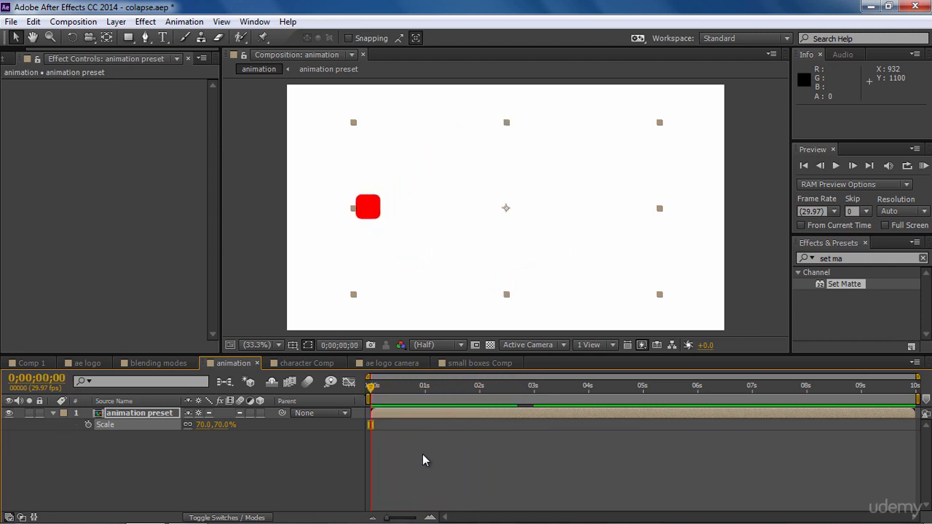